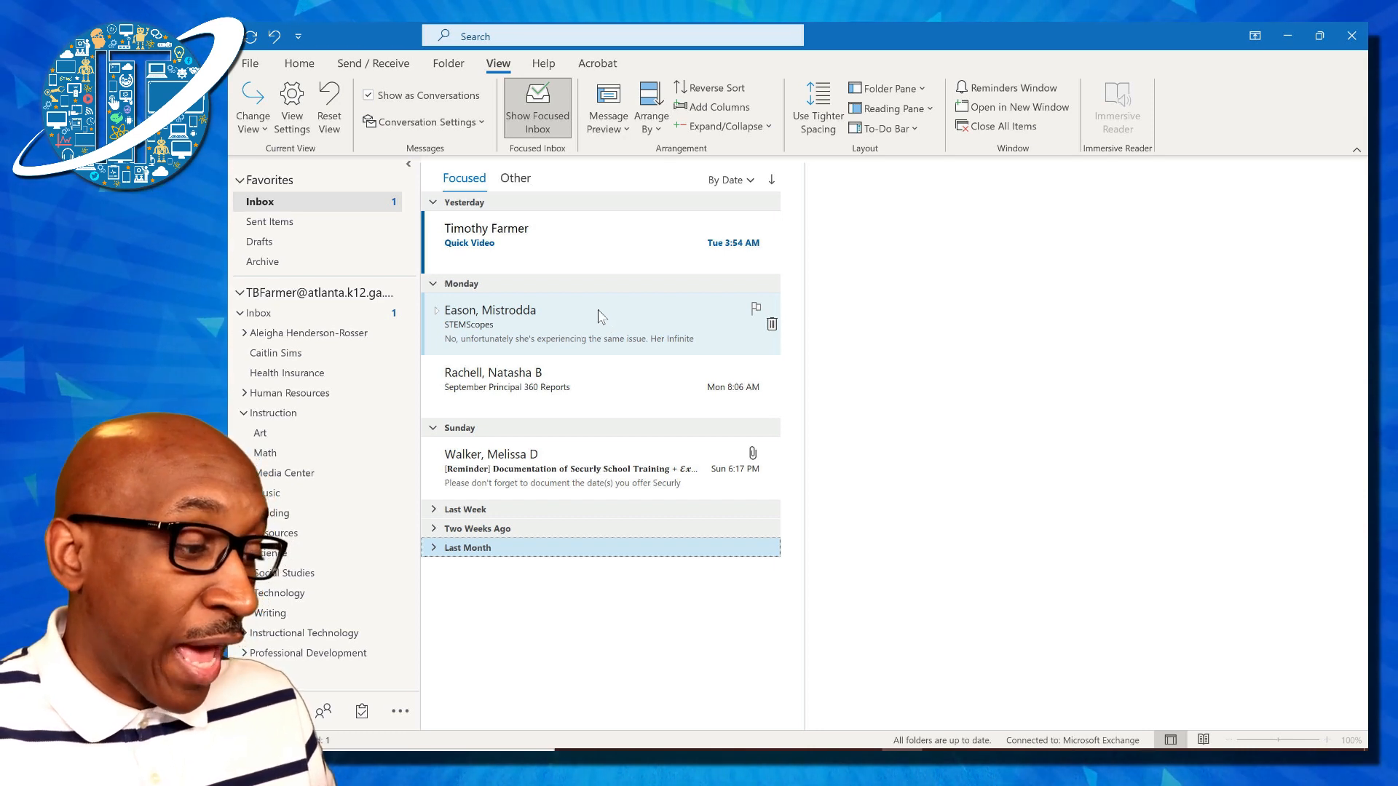
Tag the Monday STEMScopes message with the Green Category
right_click(601, 315)
mouse_move(648, 334)
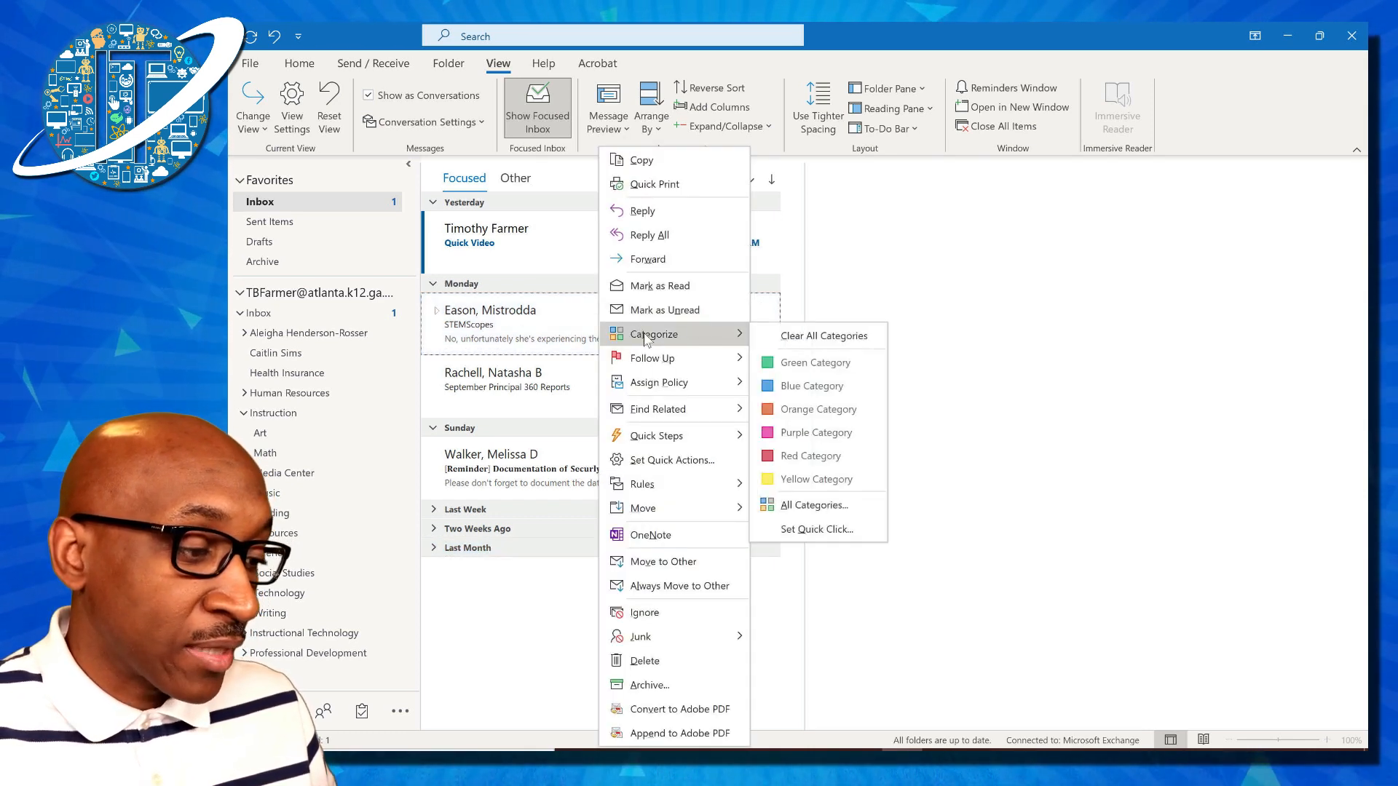
left_click(790, 367)
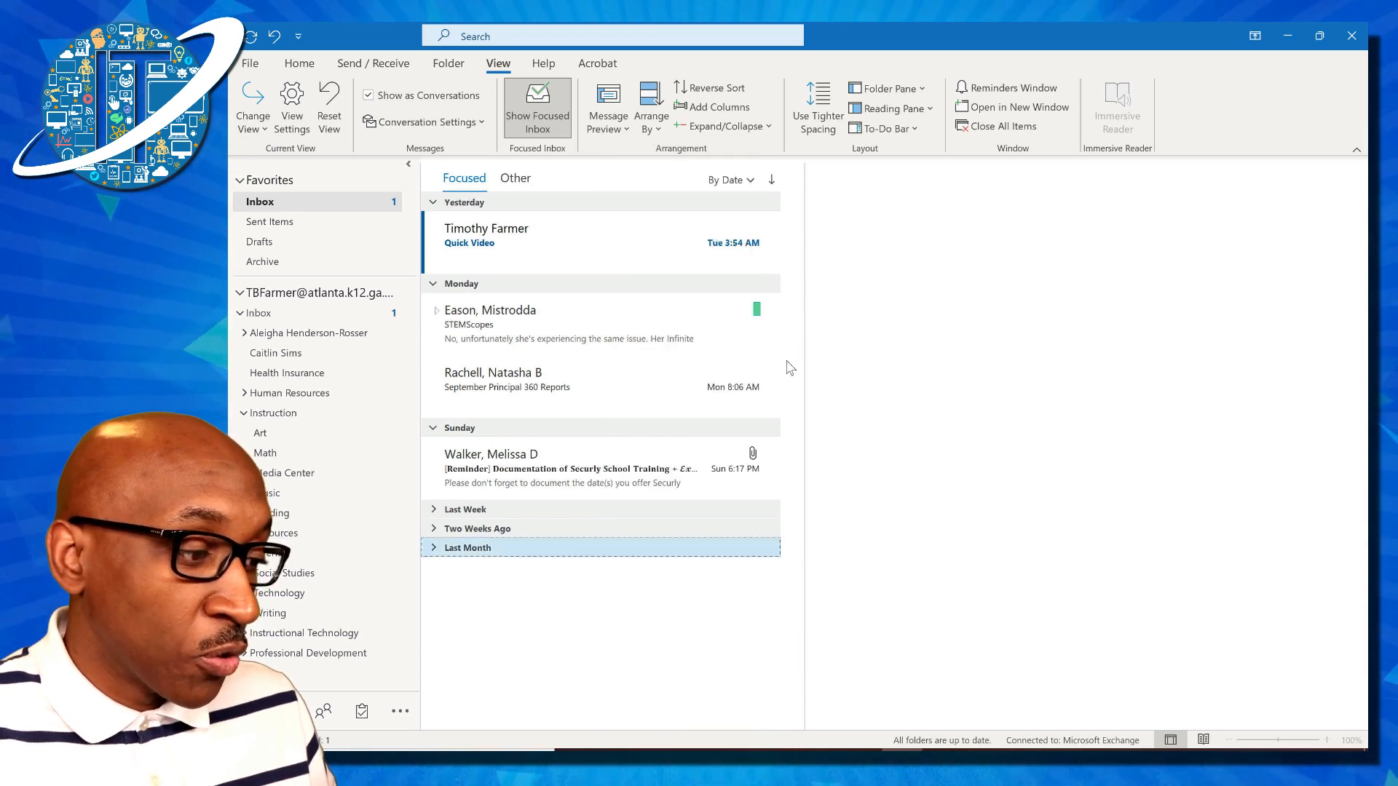
Look at the Set Quick Click category setting for the message, then cancel without changes
right_click(645, 325)
mouse_move(688, 342)
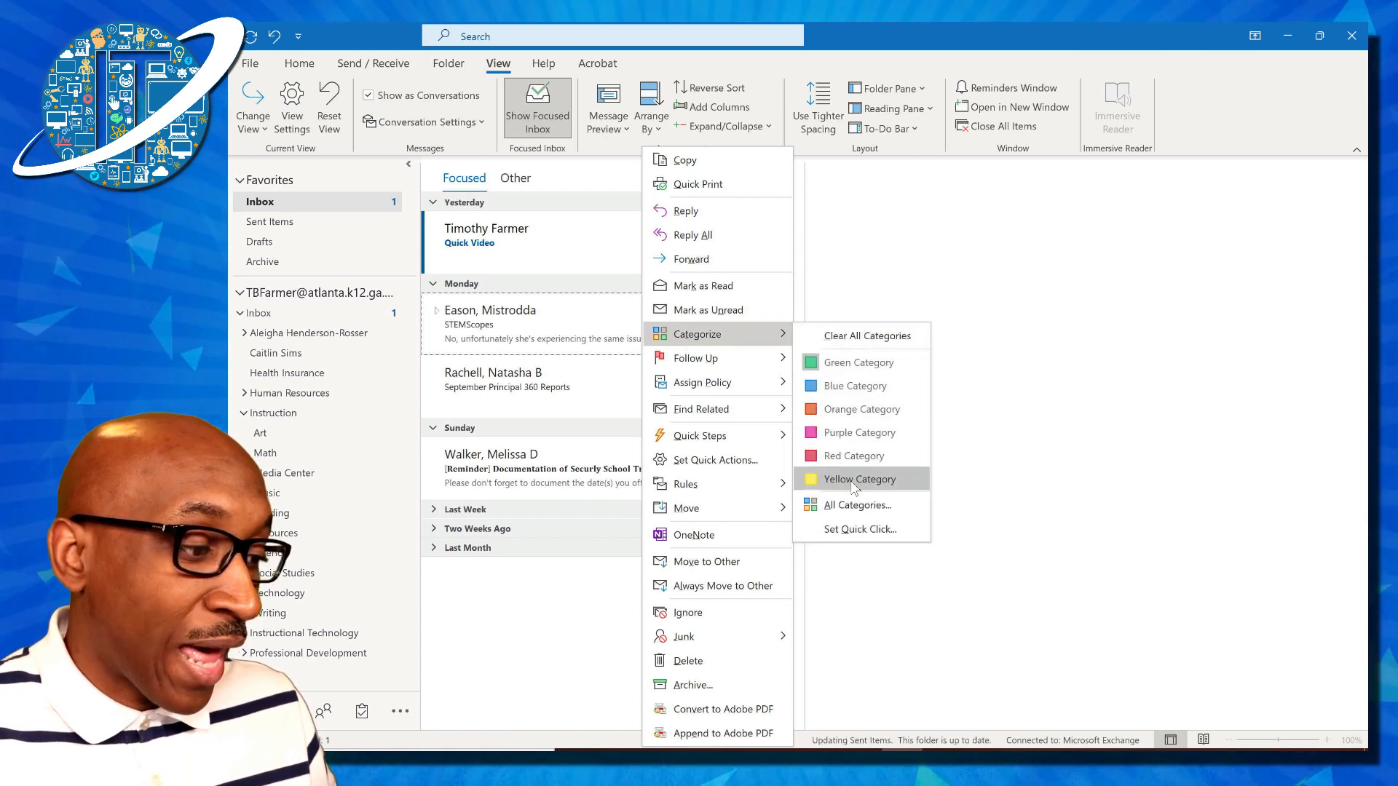
left_click(860, 531)
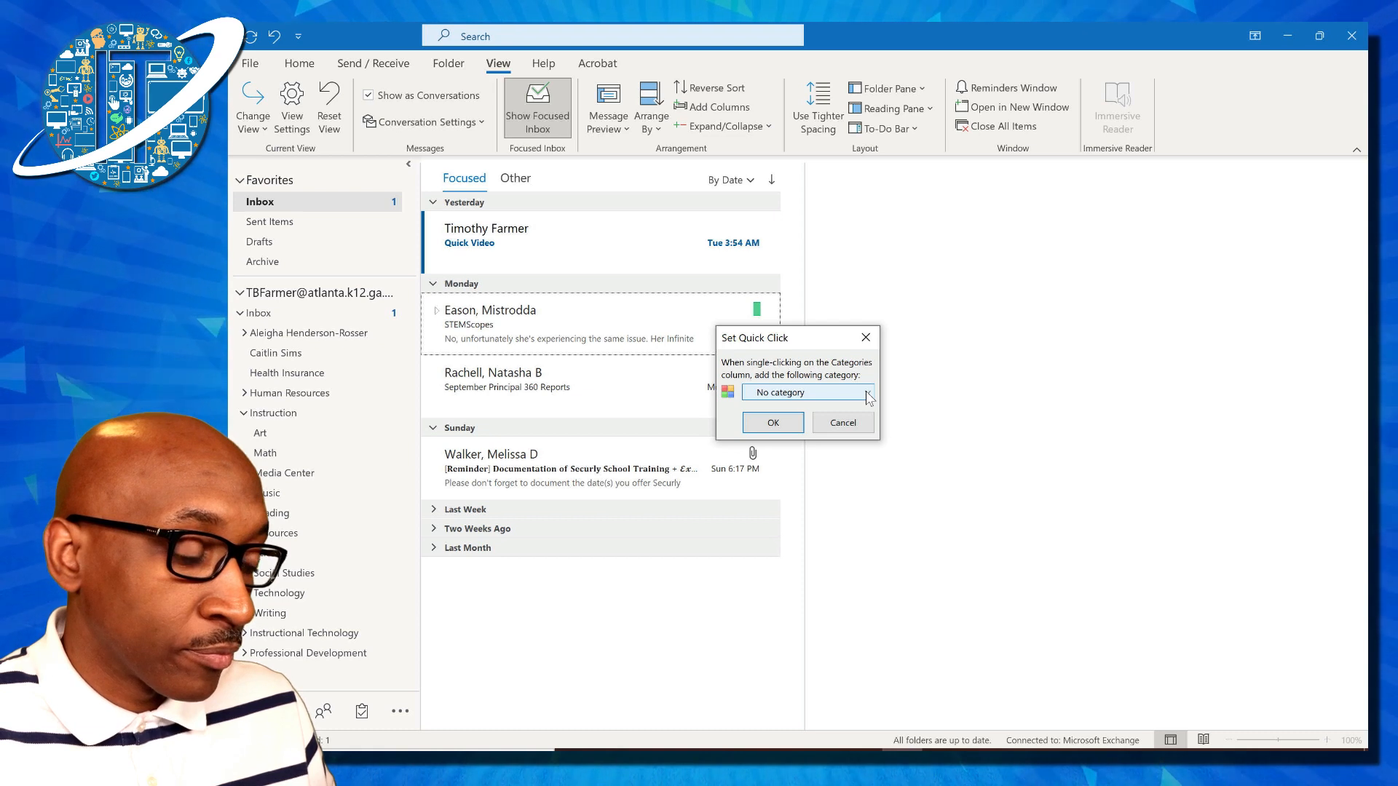
left_click(845, 424)
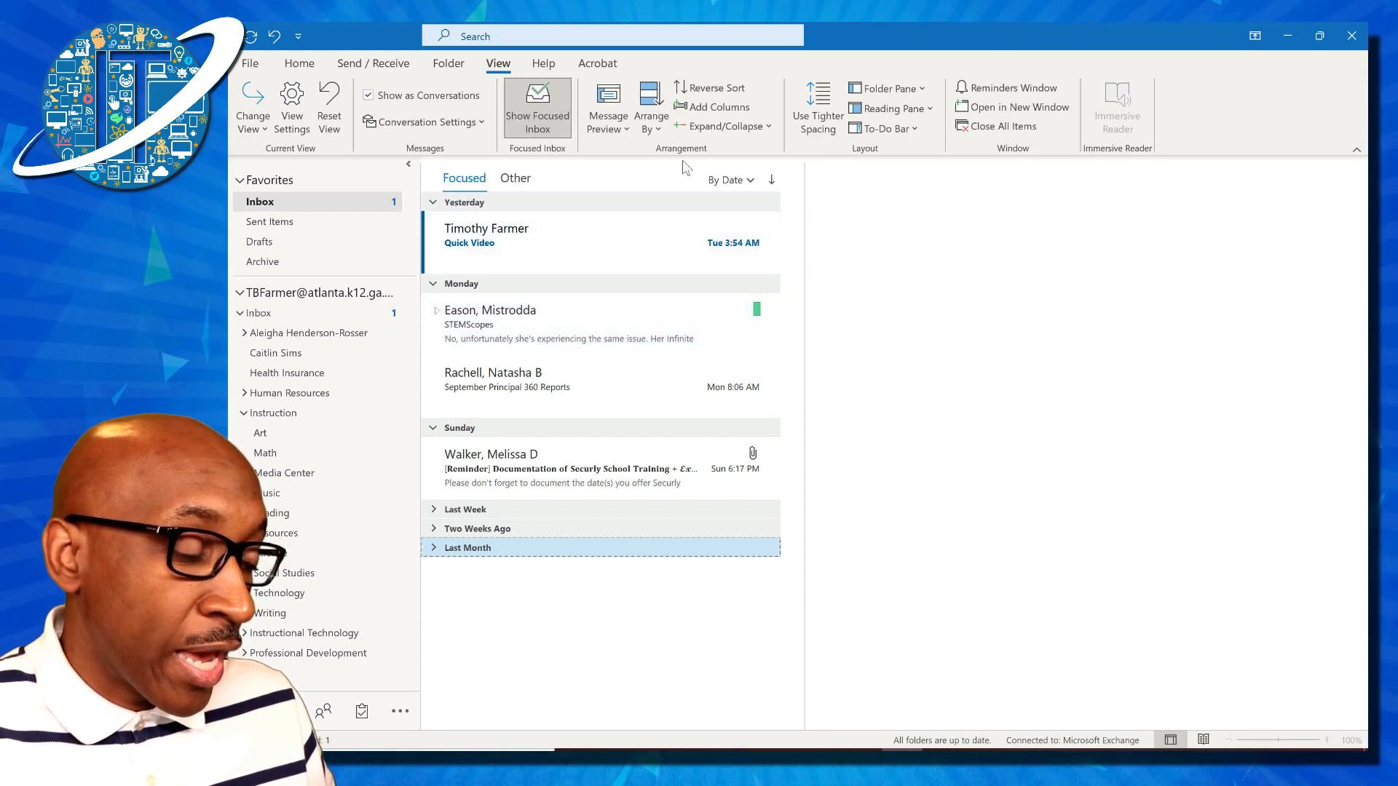
Search the mailbox for messages in the Green Category
left_click(633, 37)
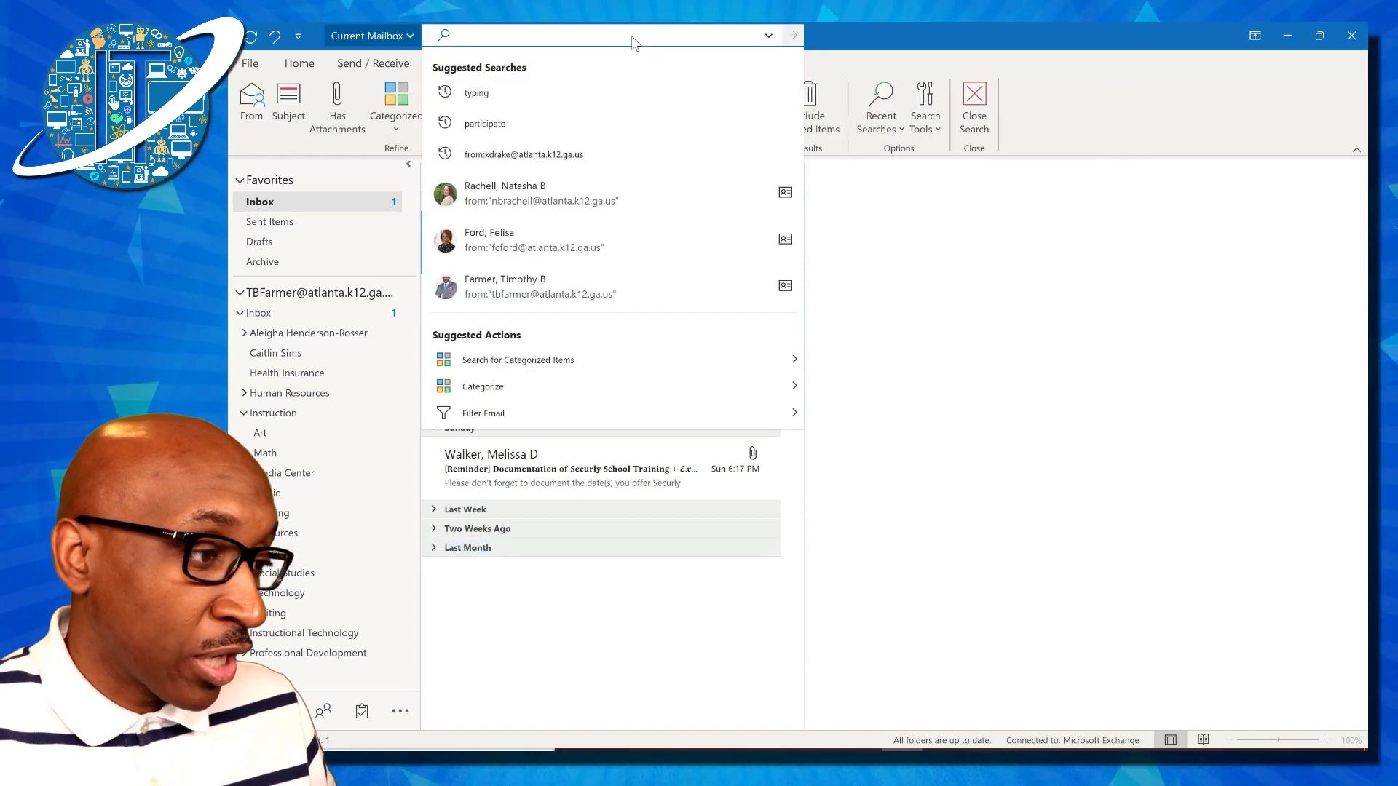
left_click(852, 33)
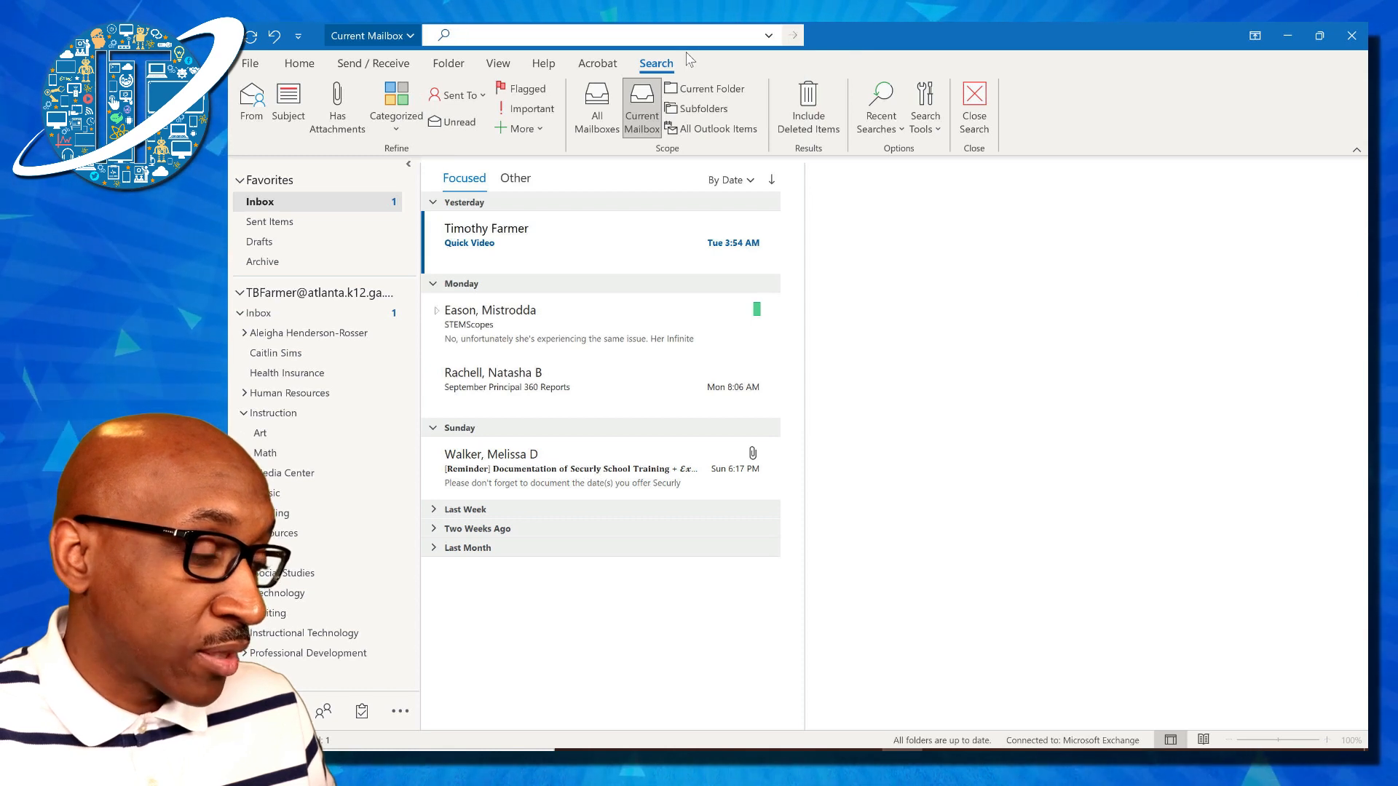
left_click(399, 125)
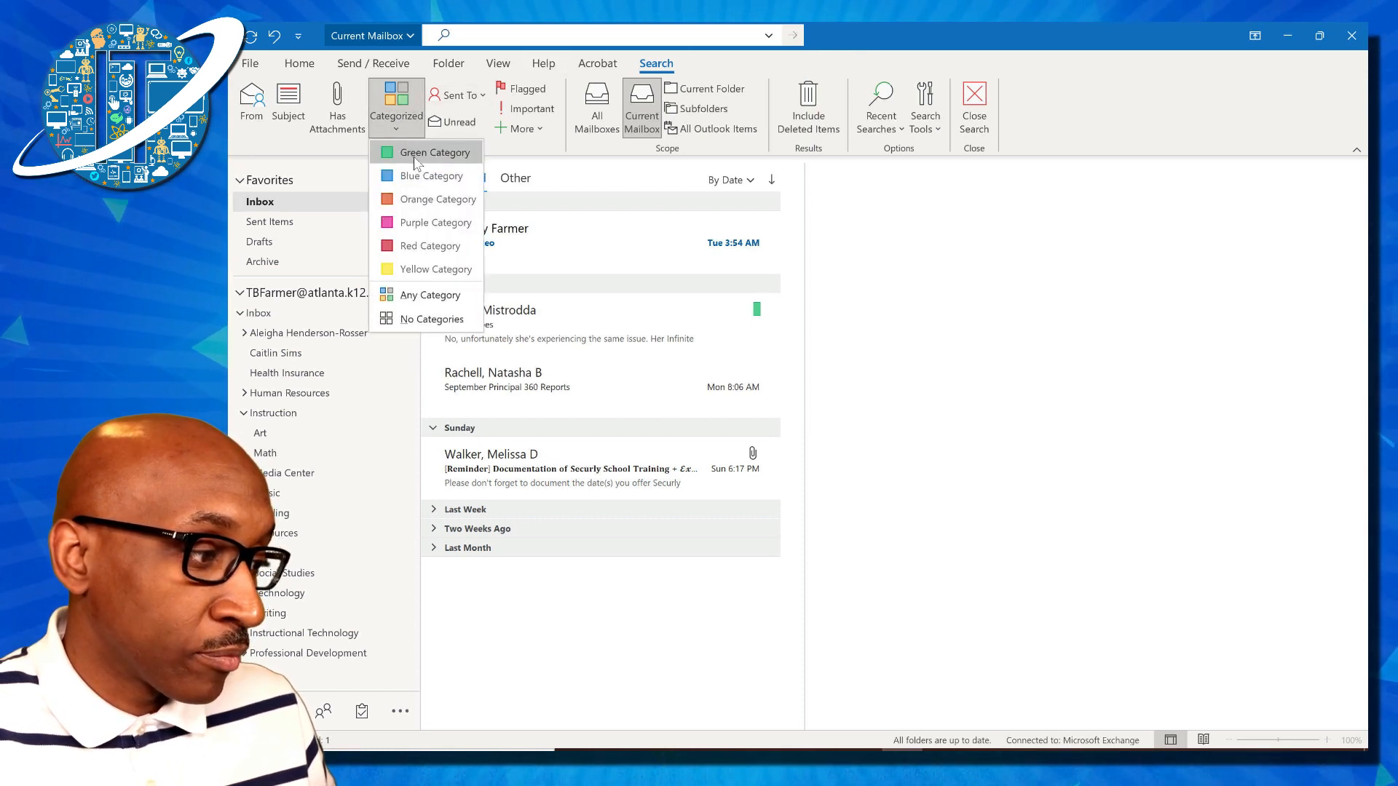
left_click(413, 154)
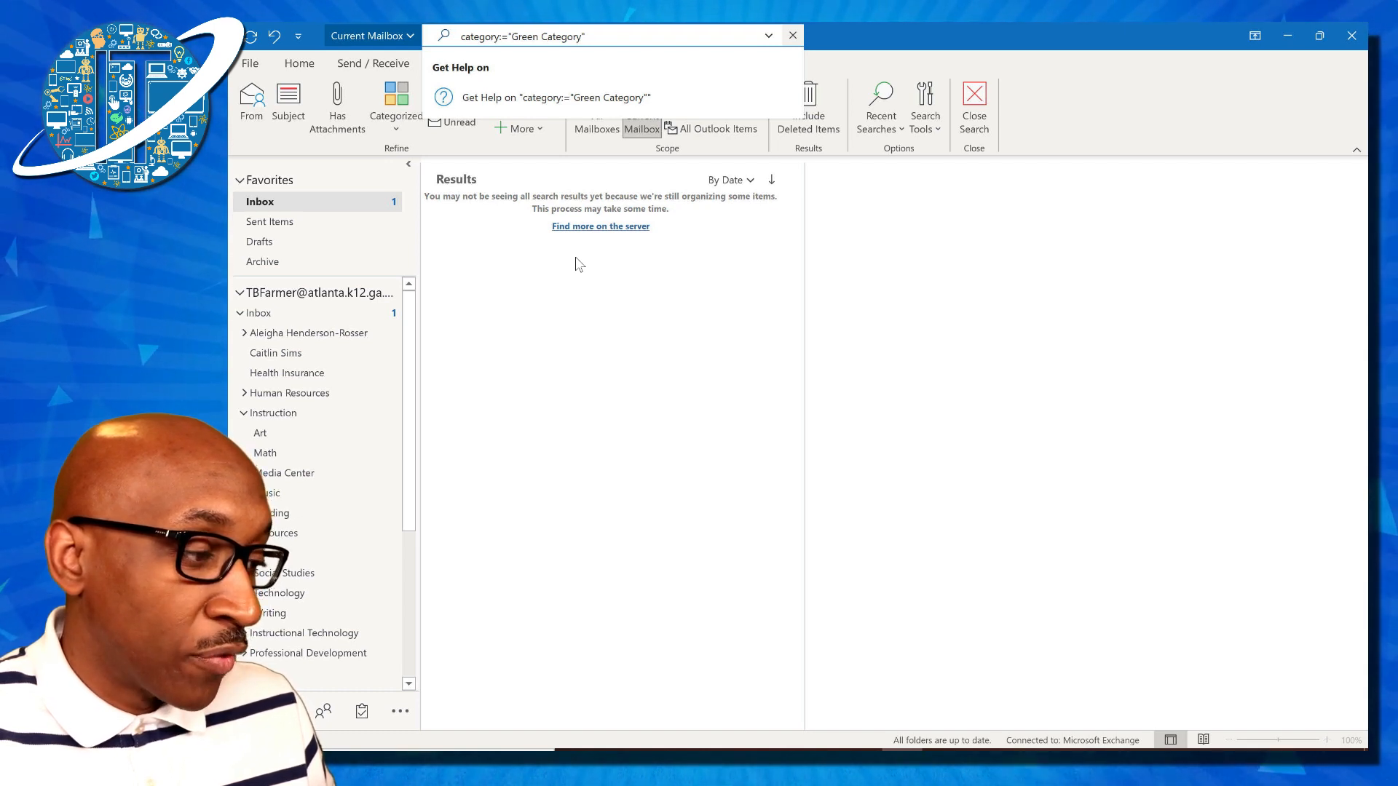
Open the STEMScopes conversation from the results, then clear the search to return to the inbox
left_click(602, 227)
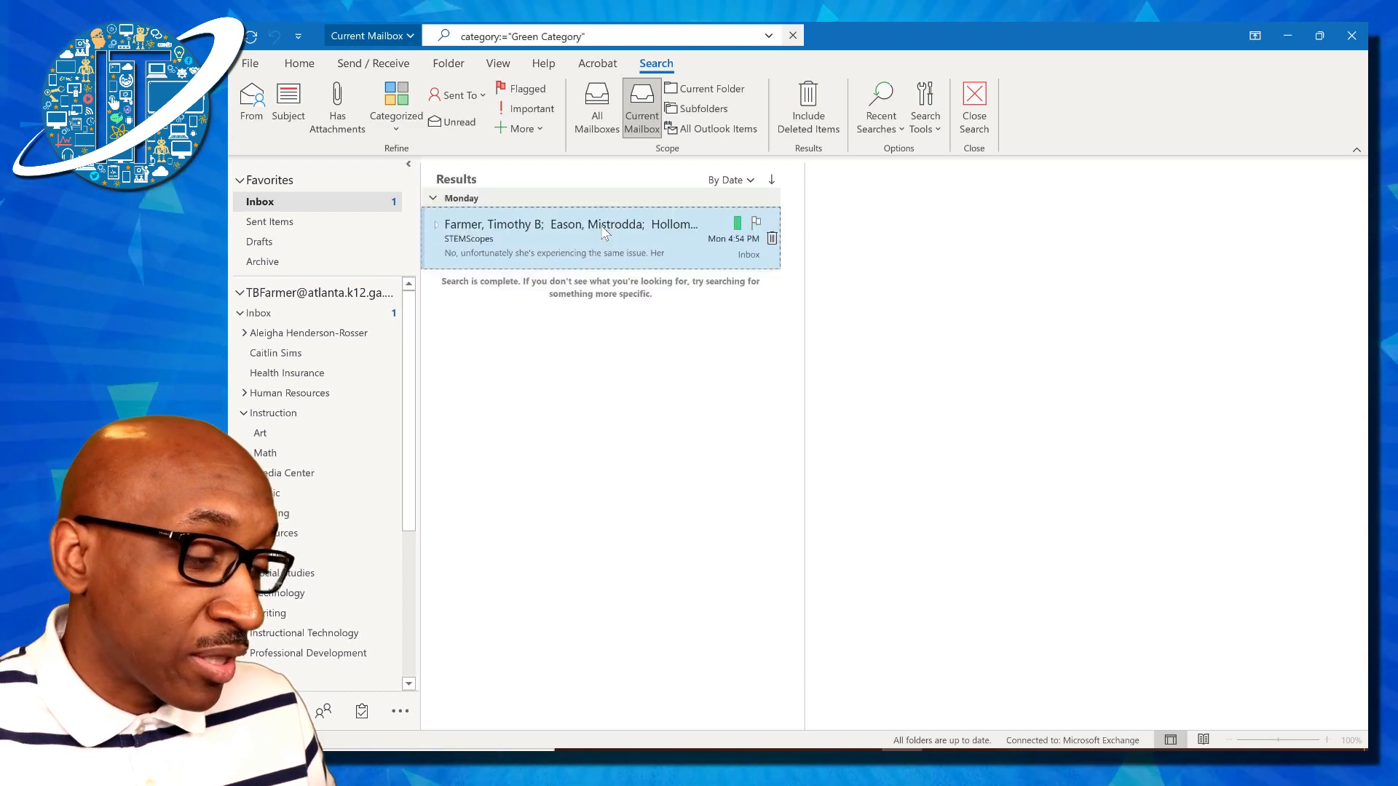
left_click(601, 231)
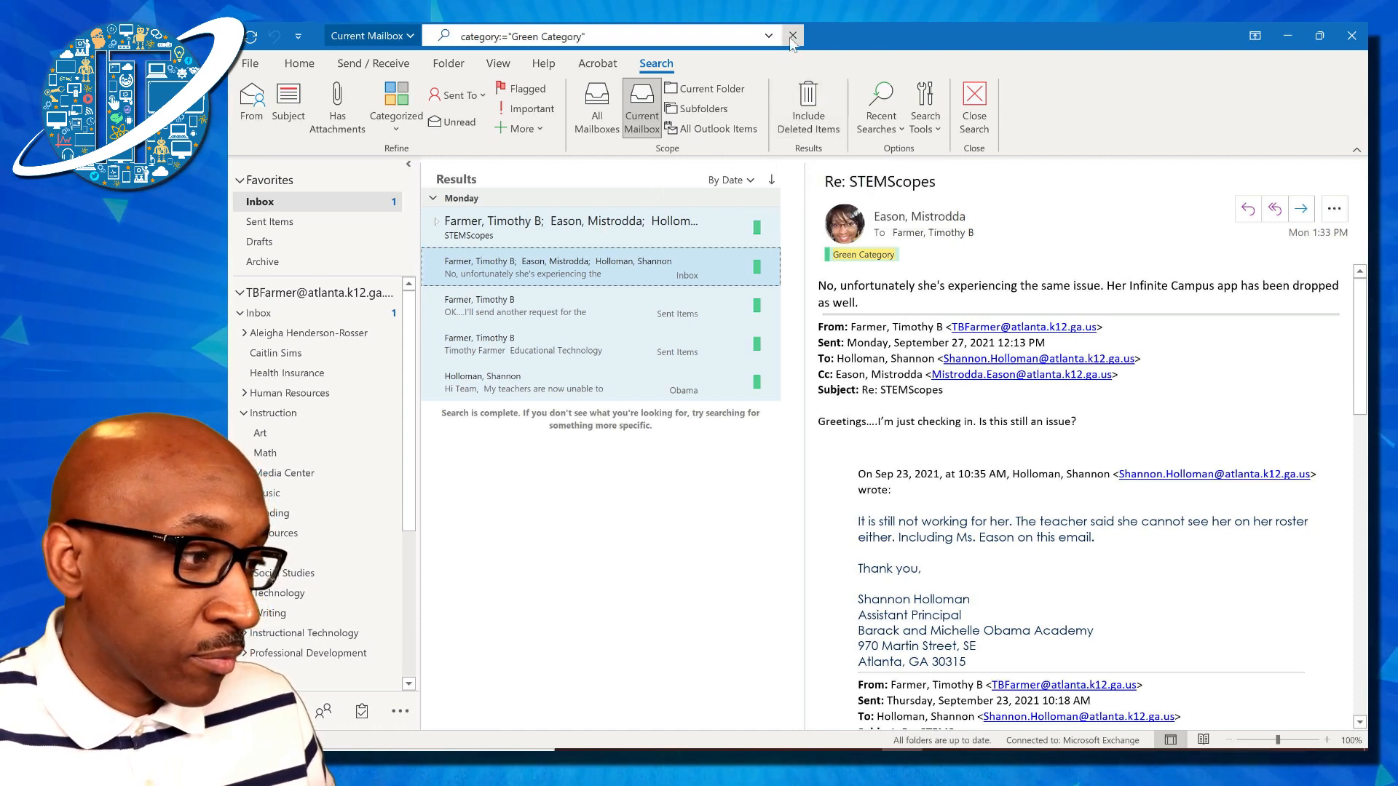
left_click(793, 35)
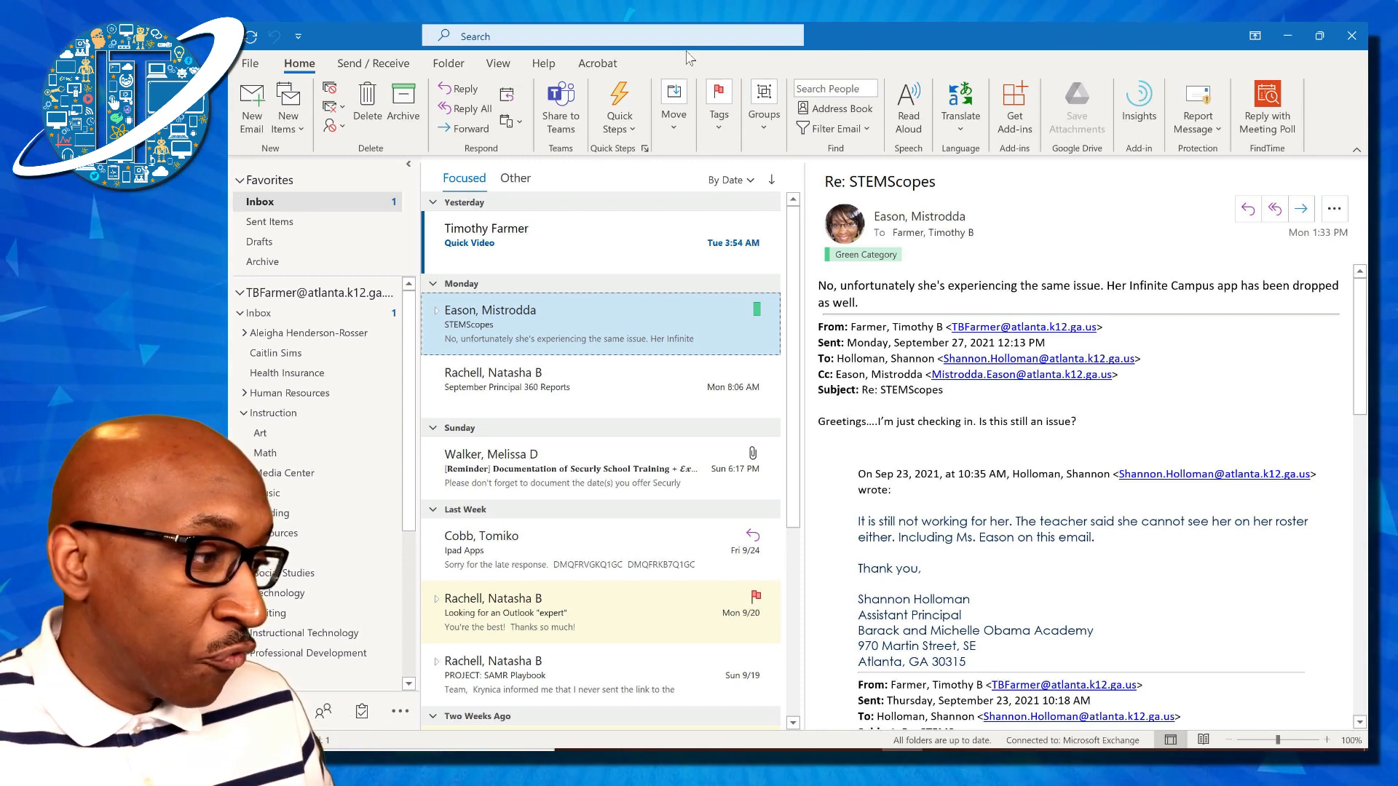
Add a new conditional formatting rule to the Compact view, named after the account owner
left_click(498, 66)
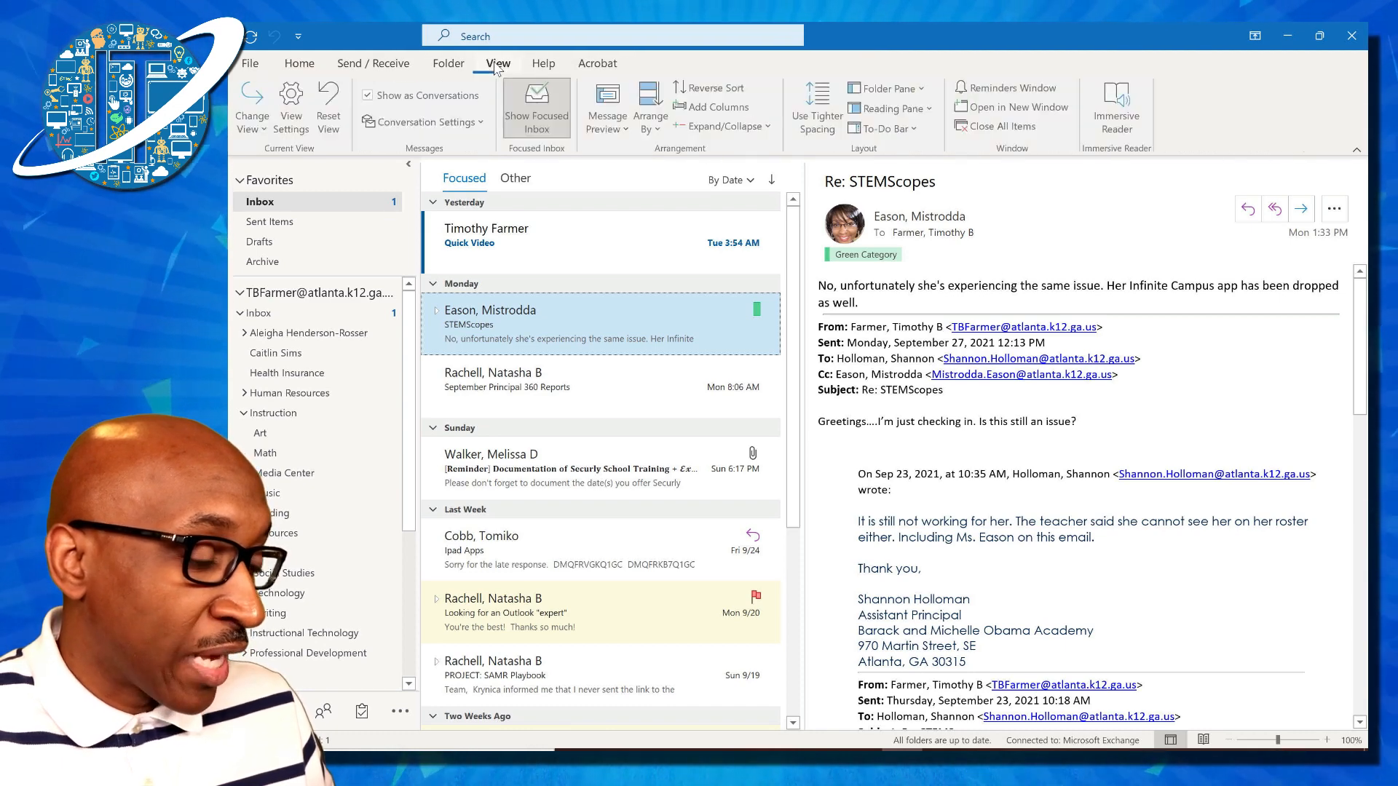
left_click(292, 110)
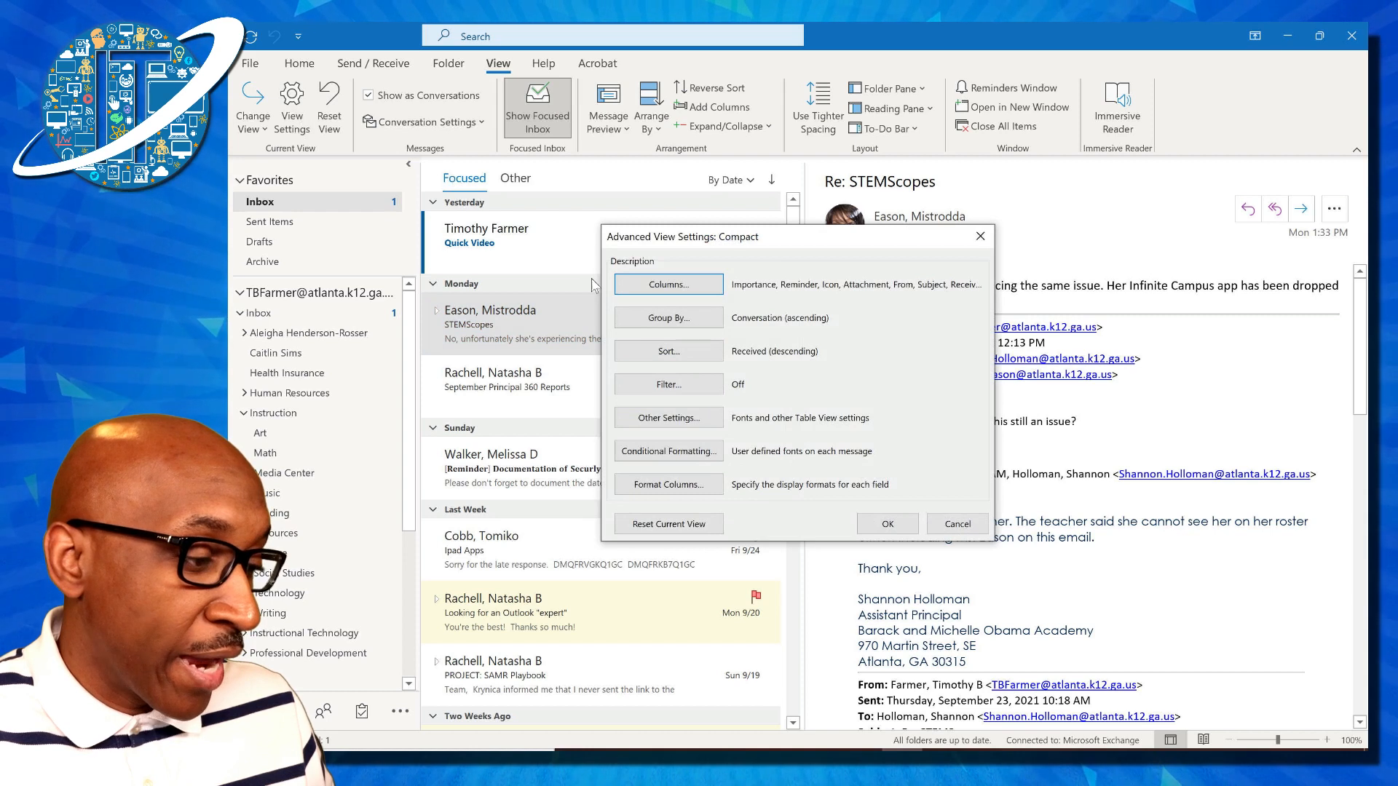
left_click(669, 455)
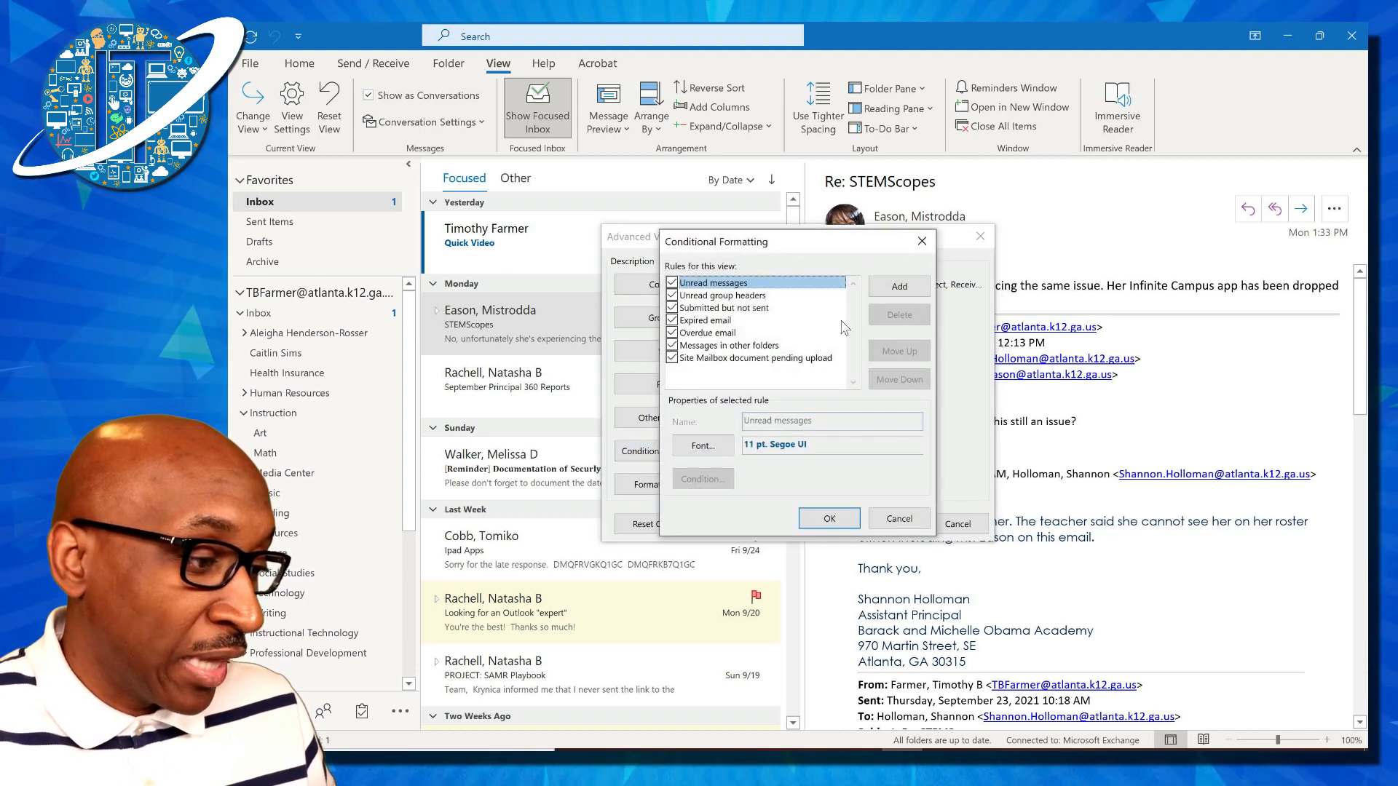
left_click(900, 287)
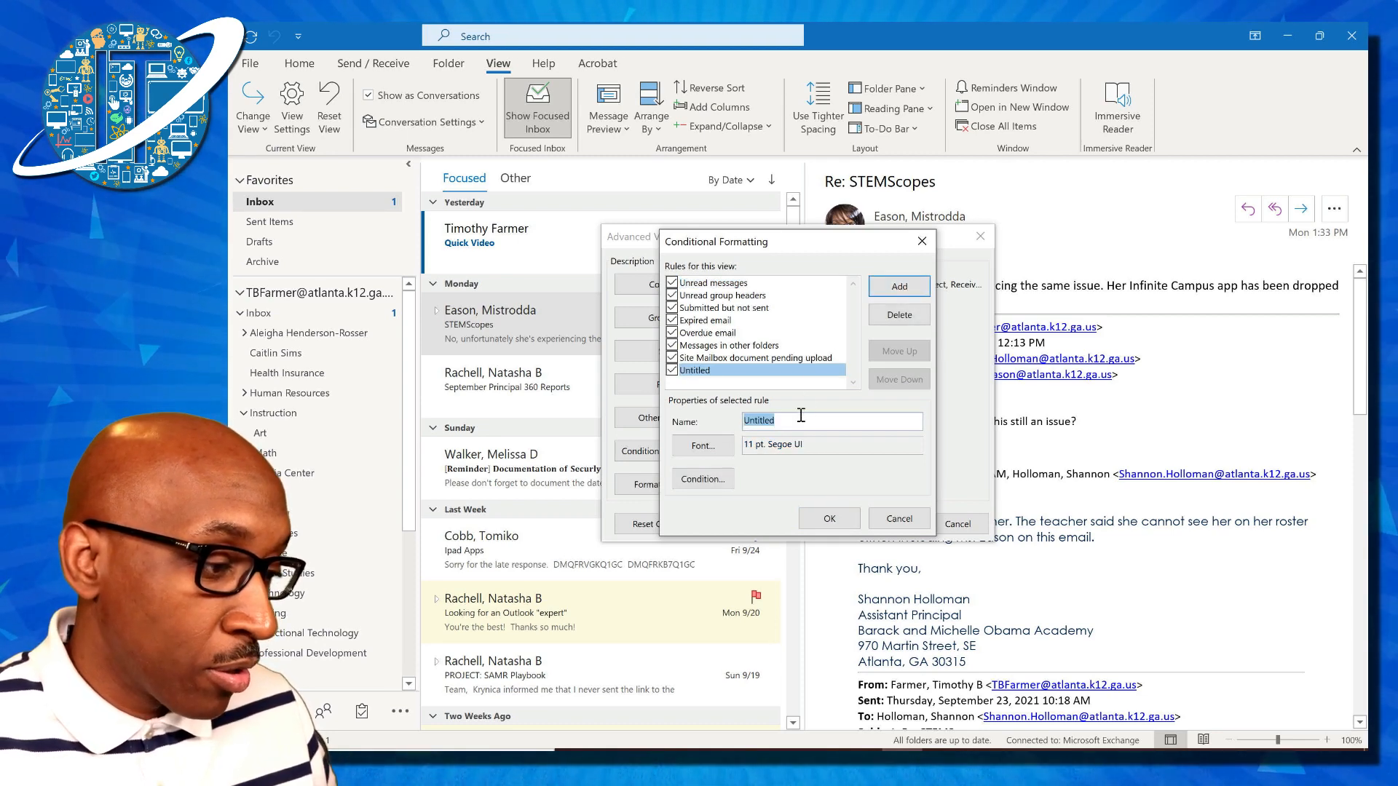
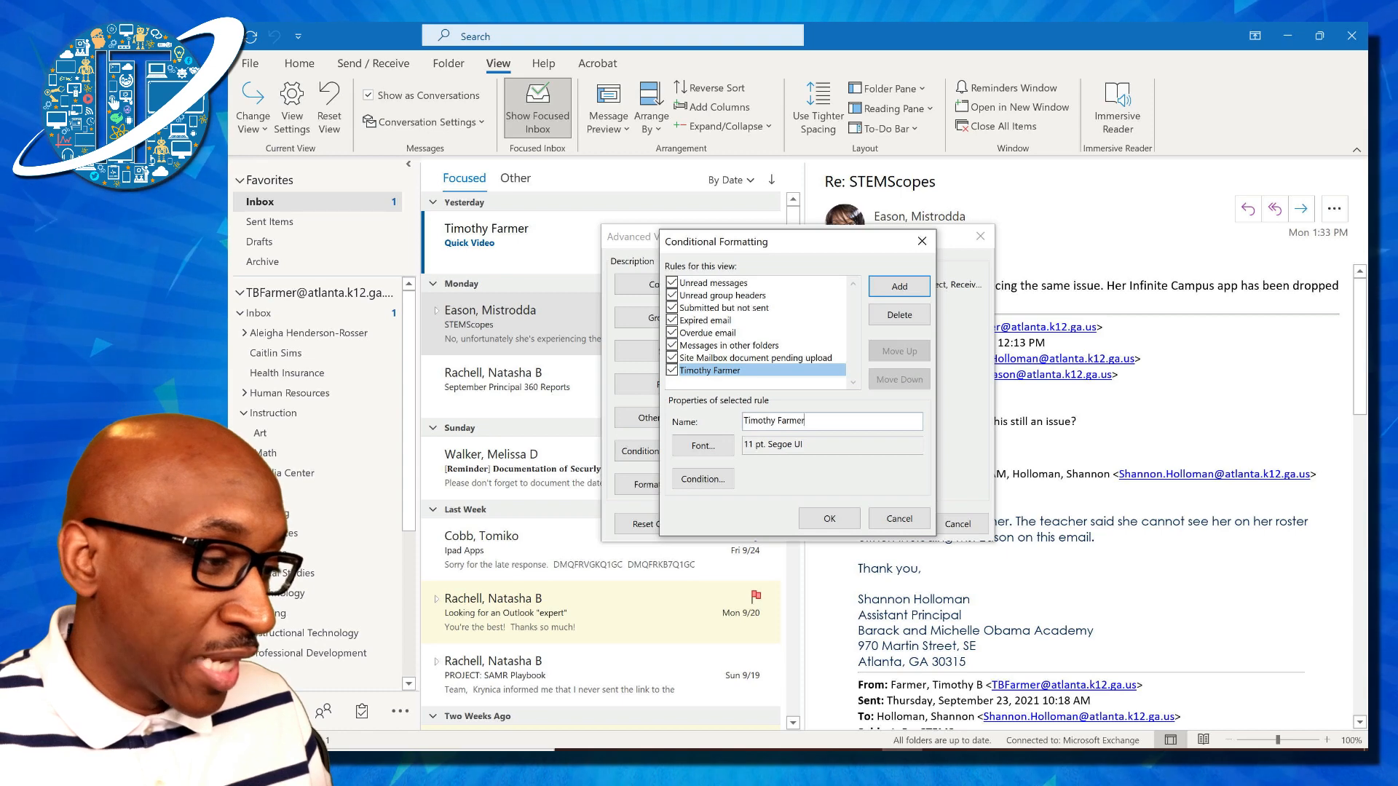
Set the rule's font to Arial Narrow, bold, size Big (14 pt), in red
left_click(714, 446)
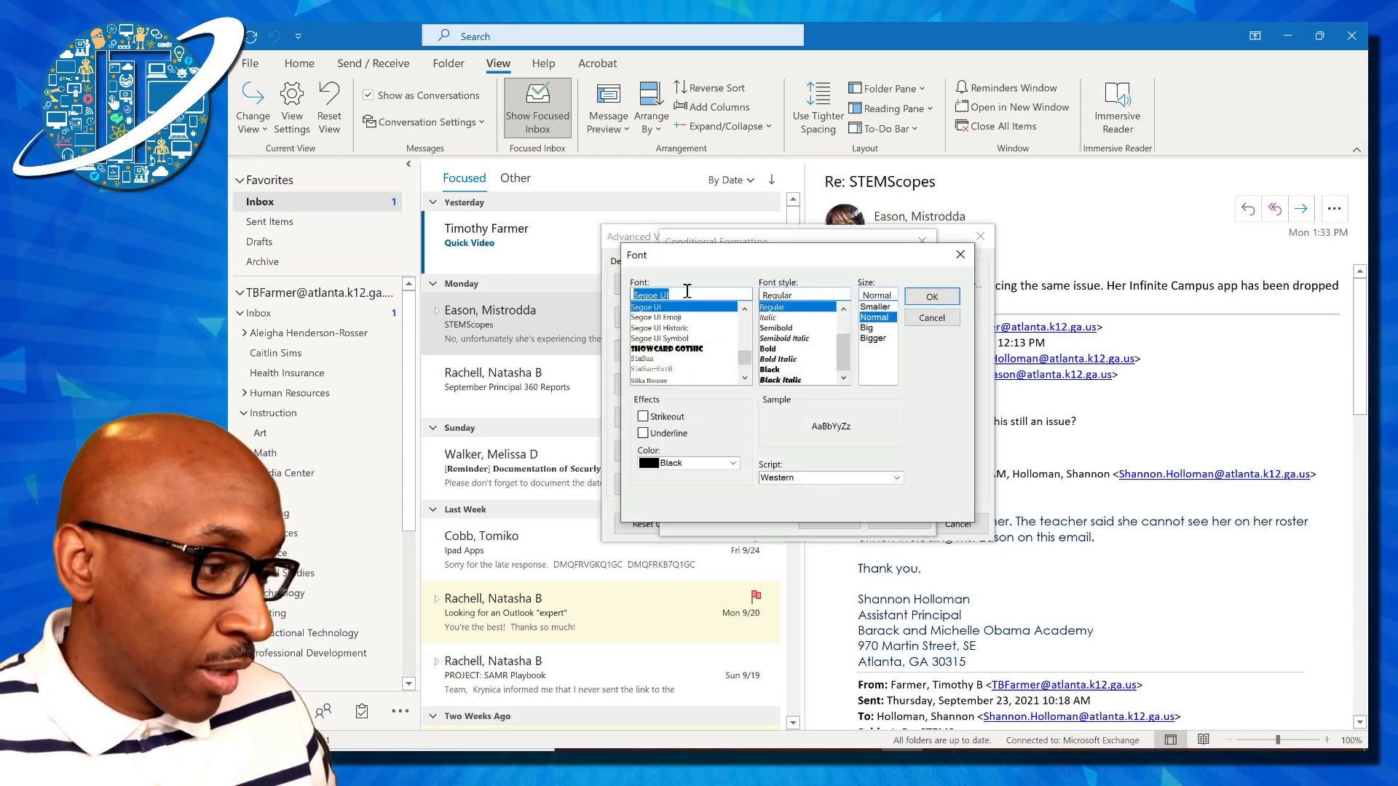
type("Arial")
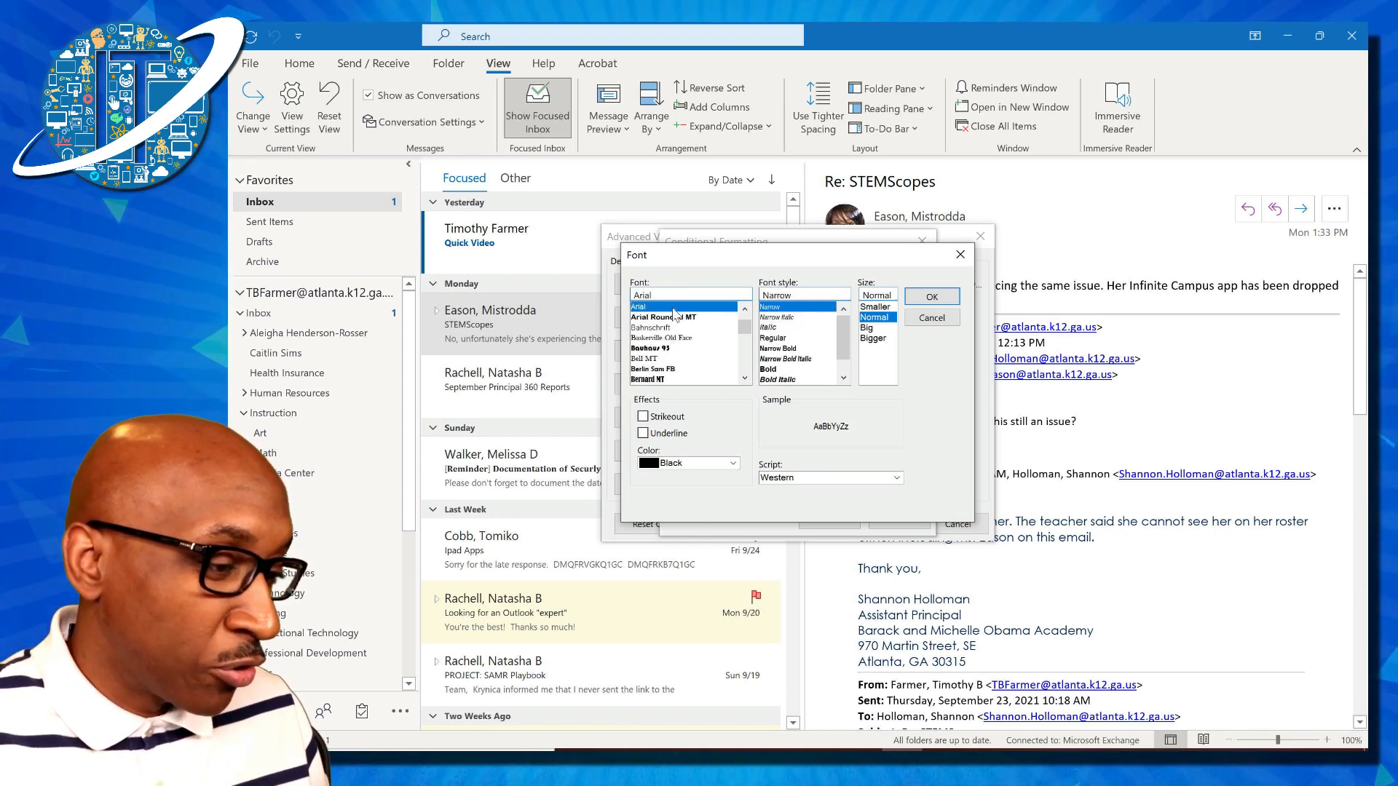
left_click(674, 310)
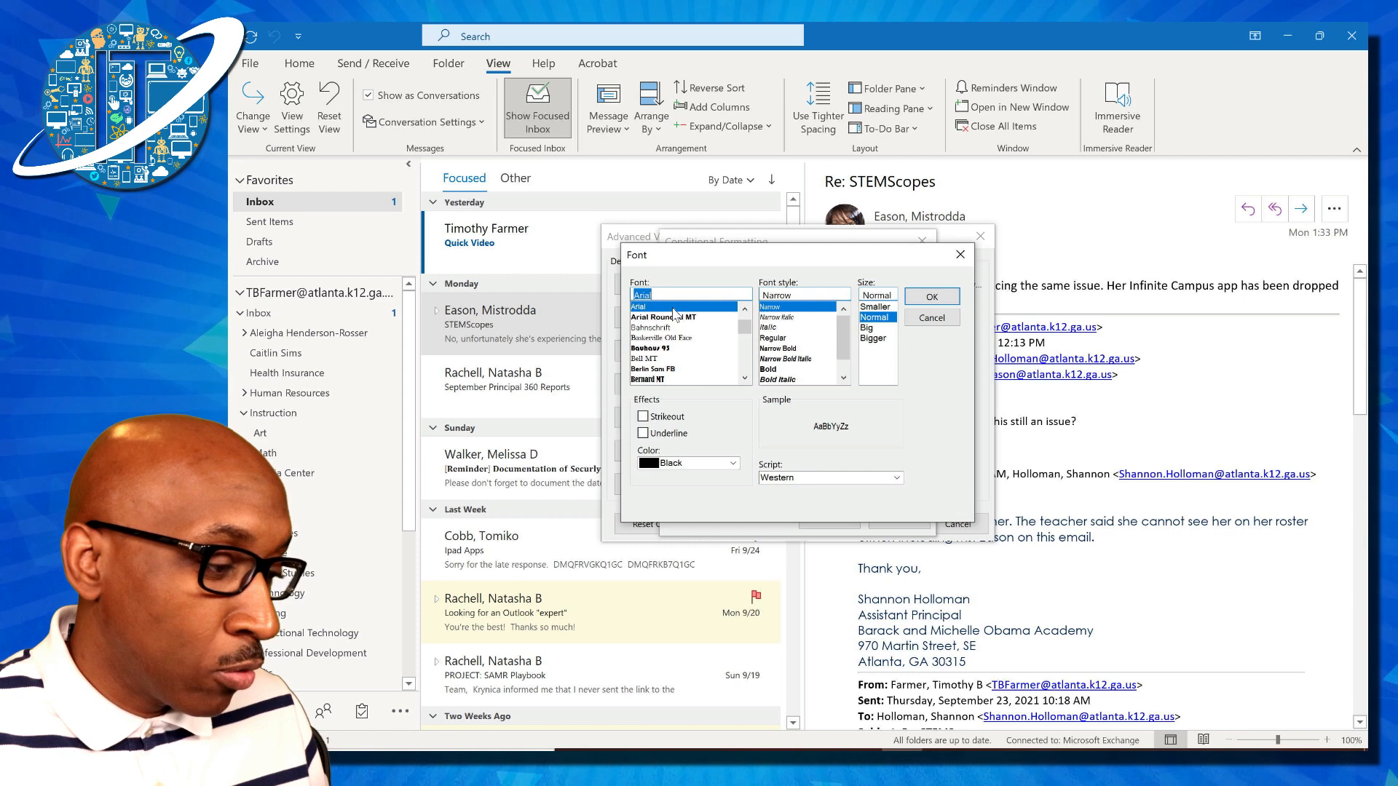
left_click(769, 370)
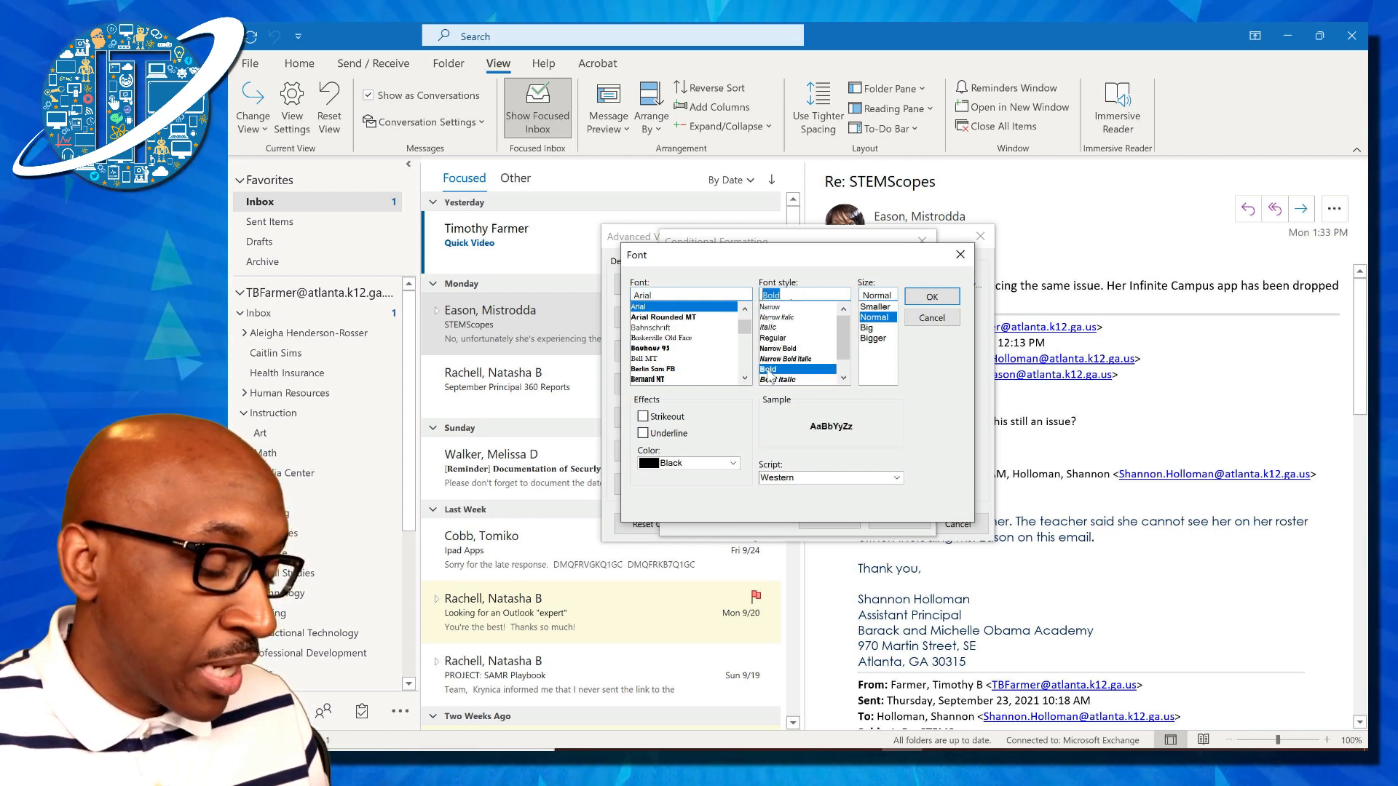
left_click(869, 328)
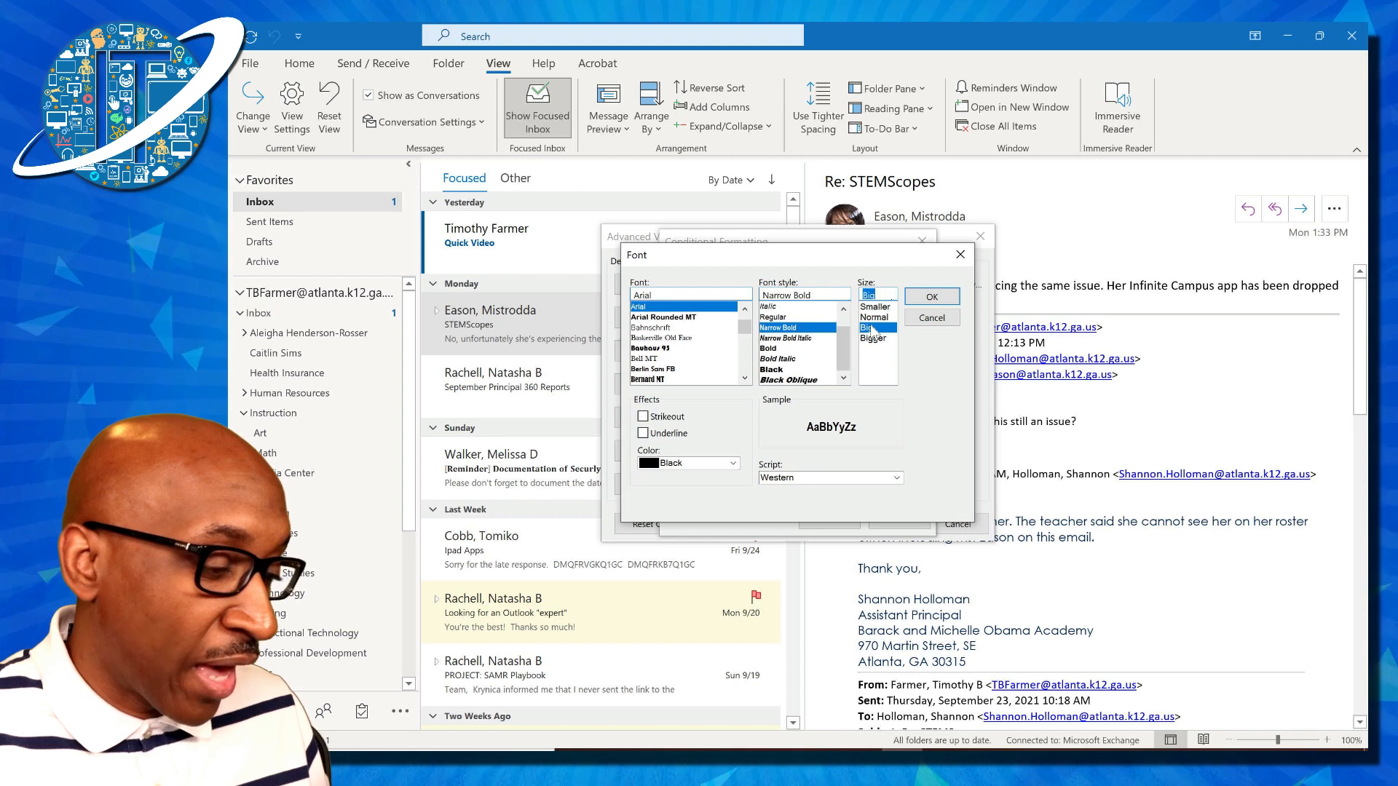
left_click(732, 464)
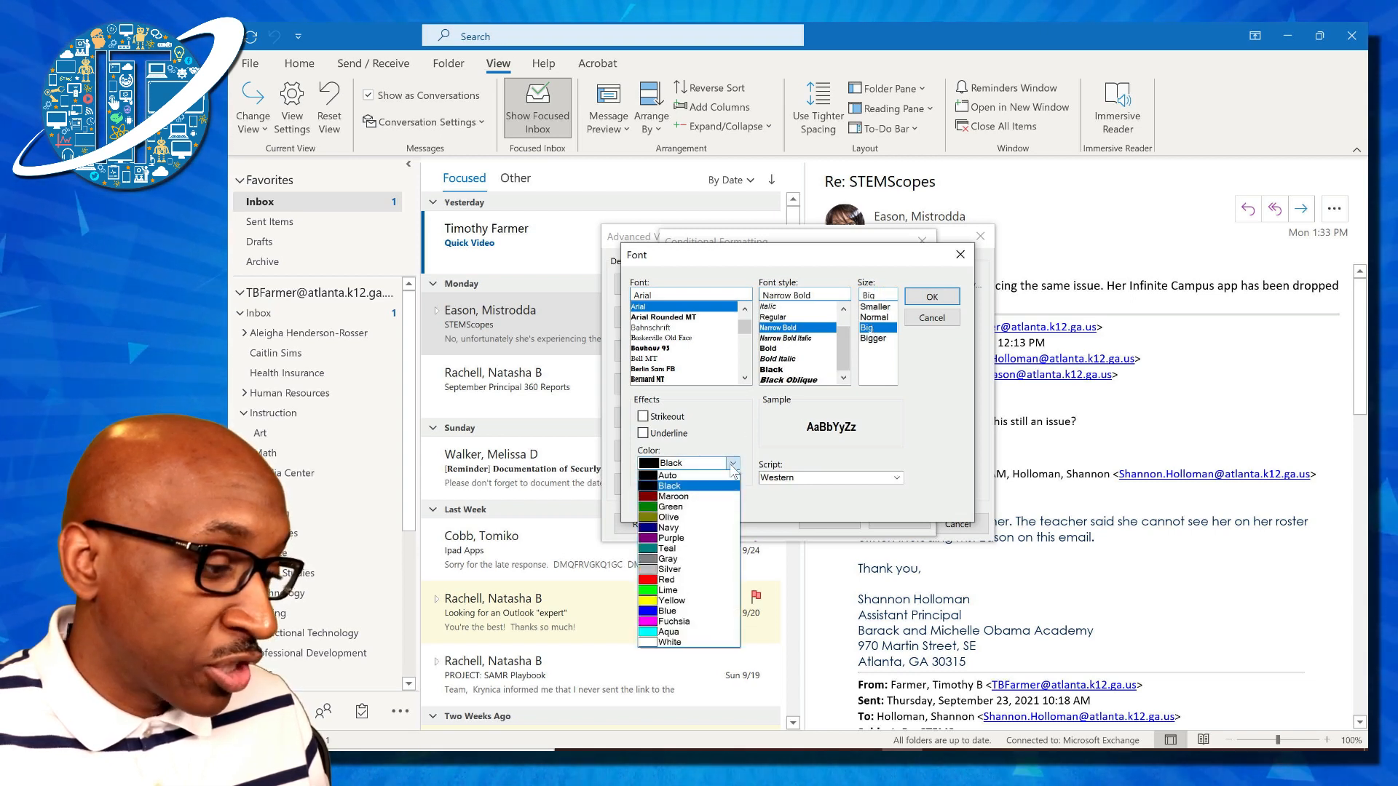
left_click(687, 581)
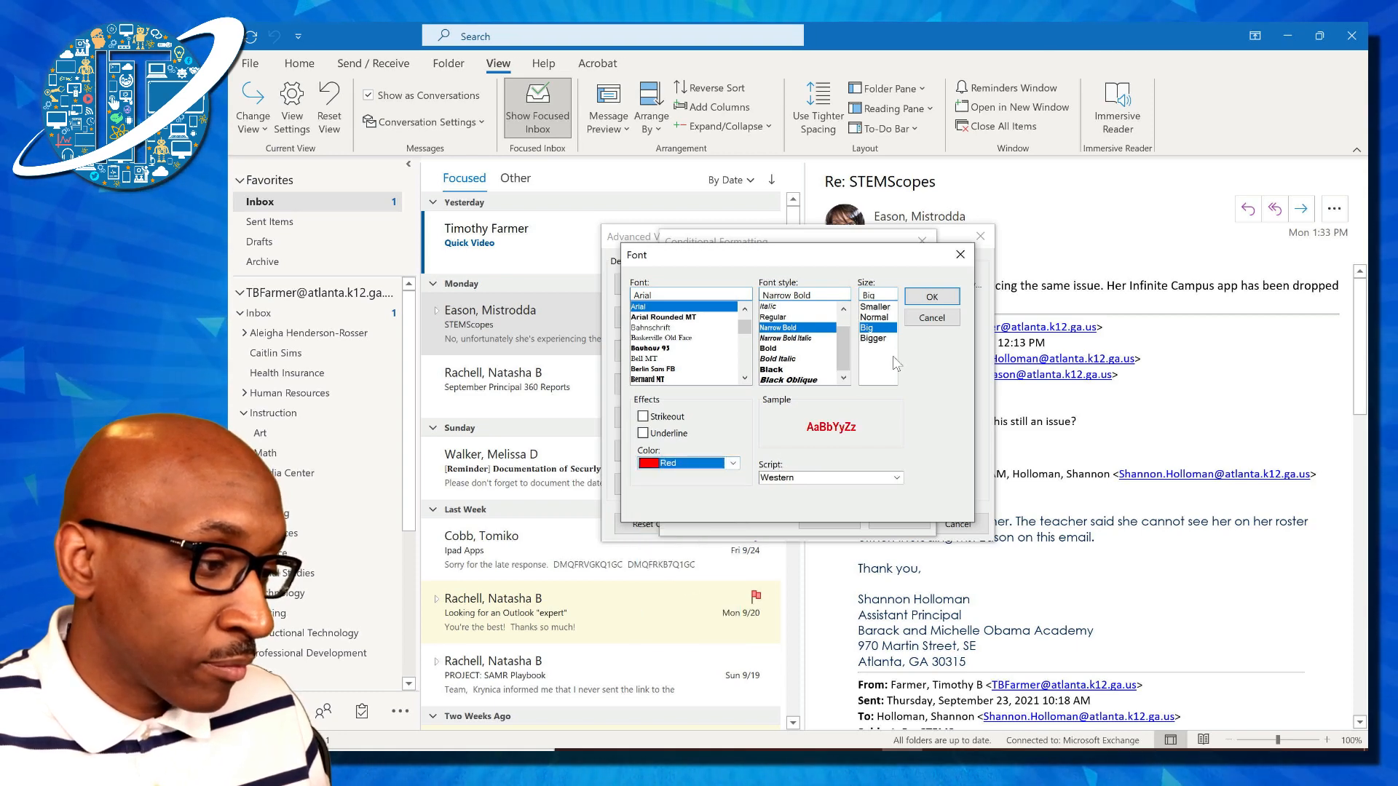
left_click(932, 295)
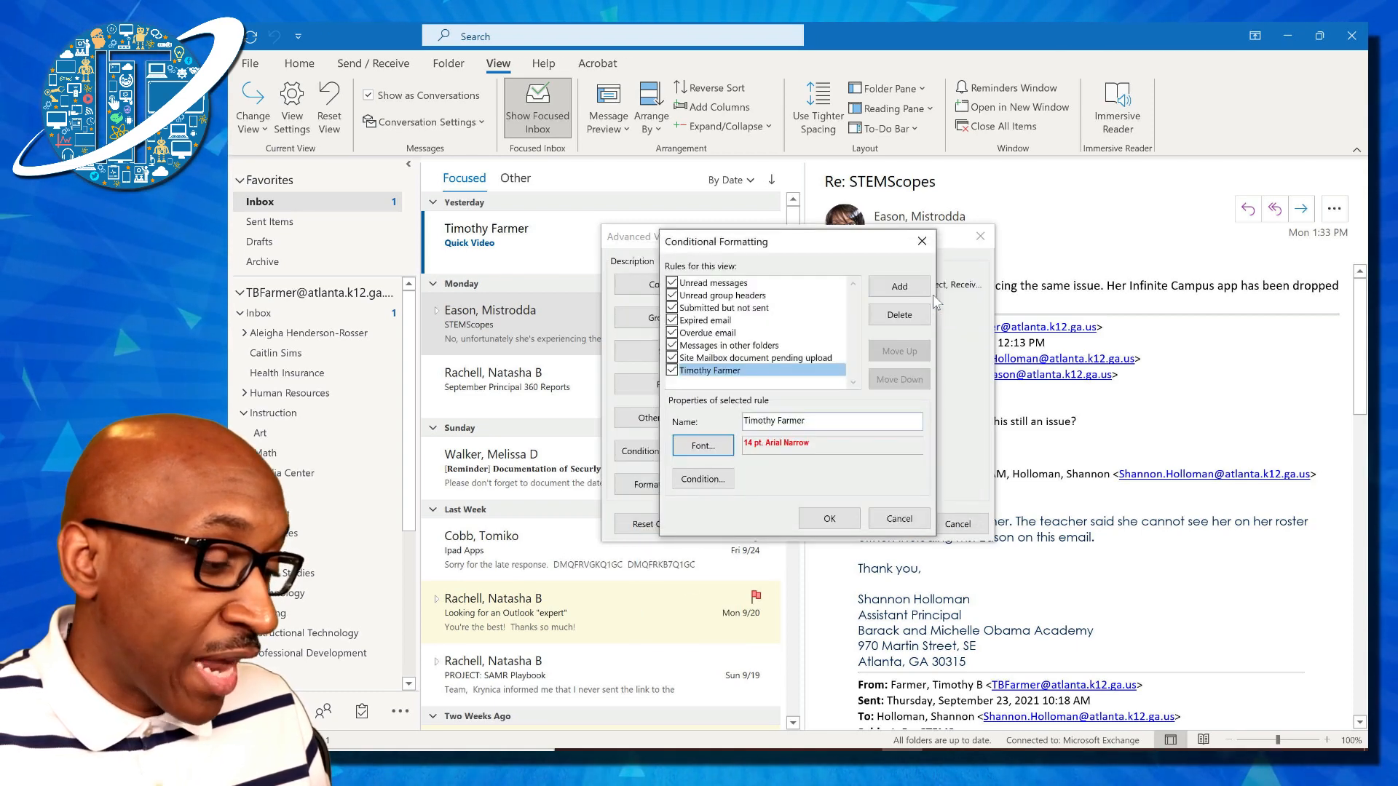
Enter the account owner's own e-mail address in the rule's From condition
left_click(718, 486)
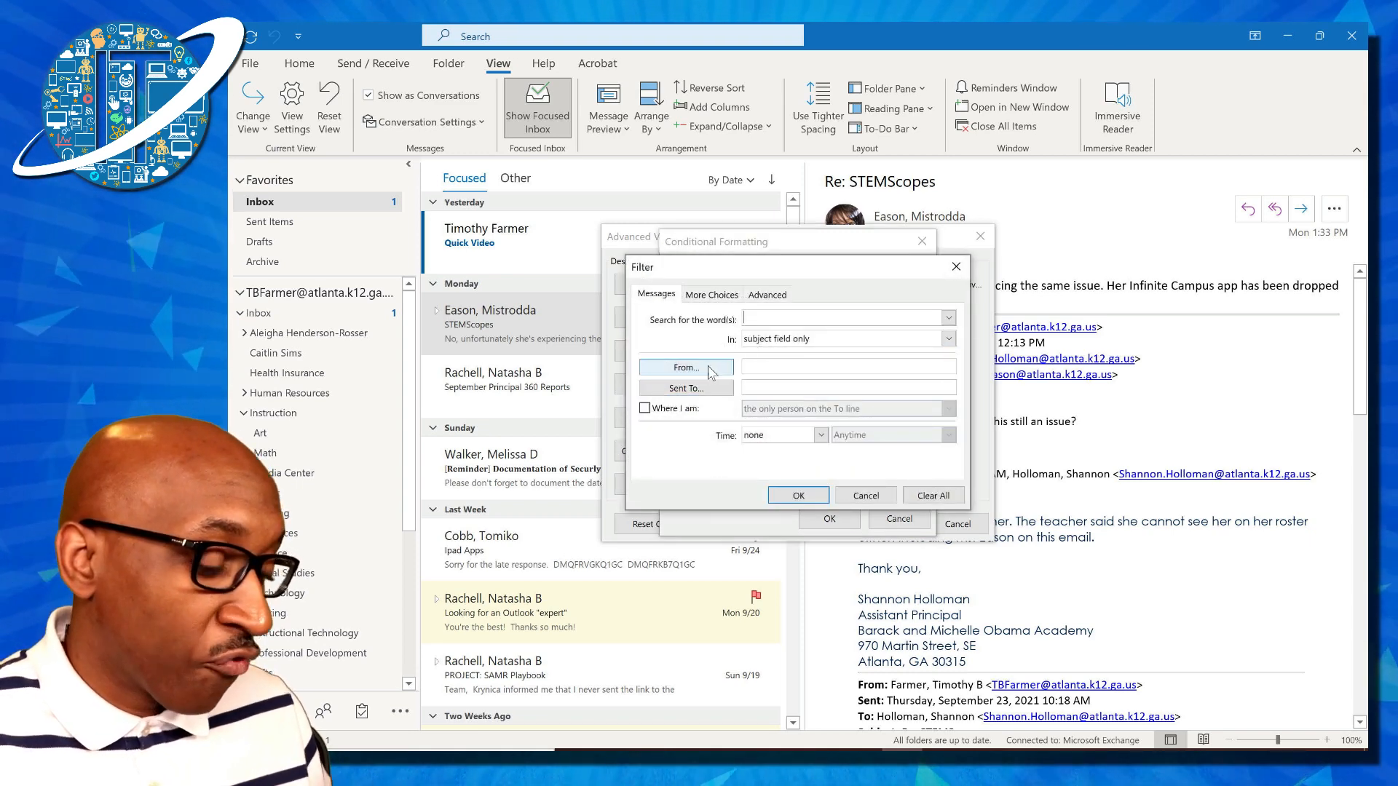
left_click(764, 369)
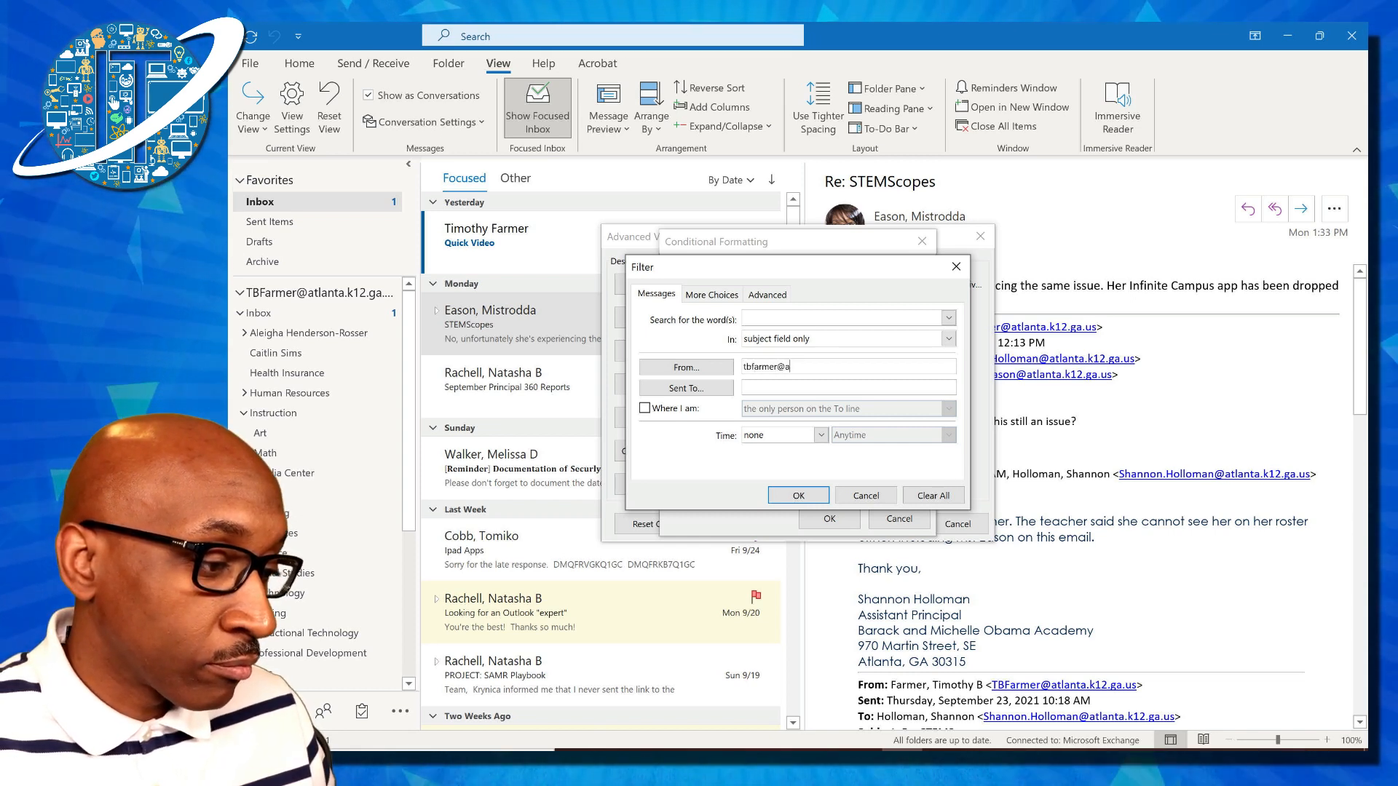
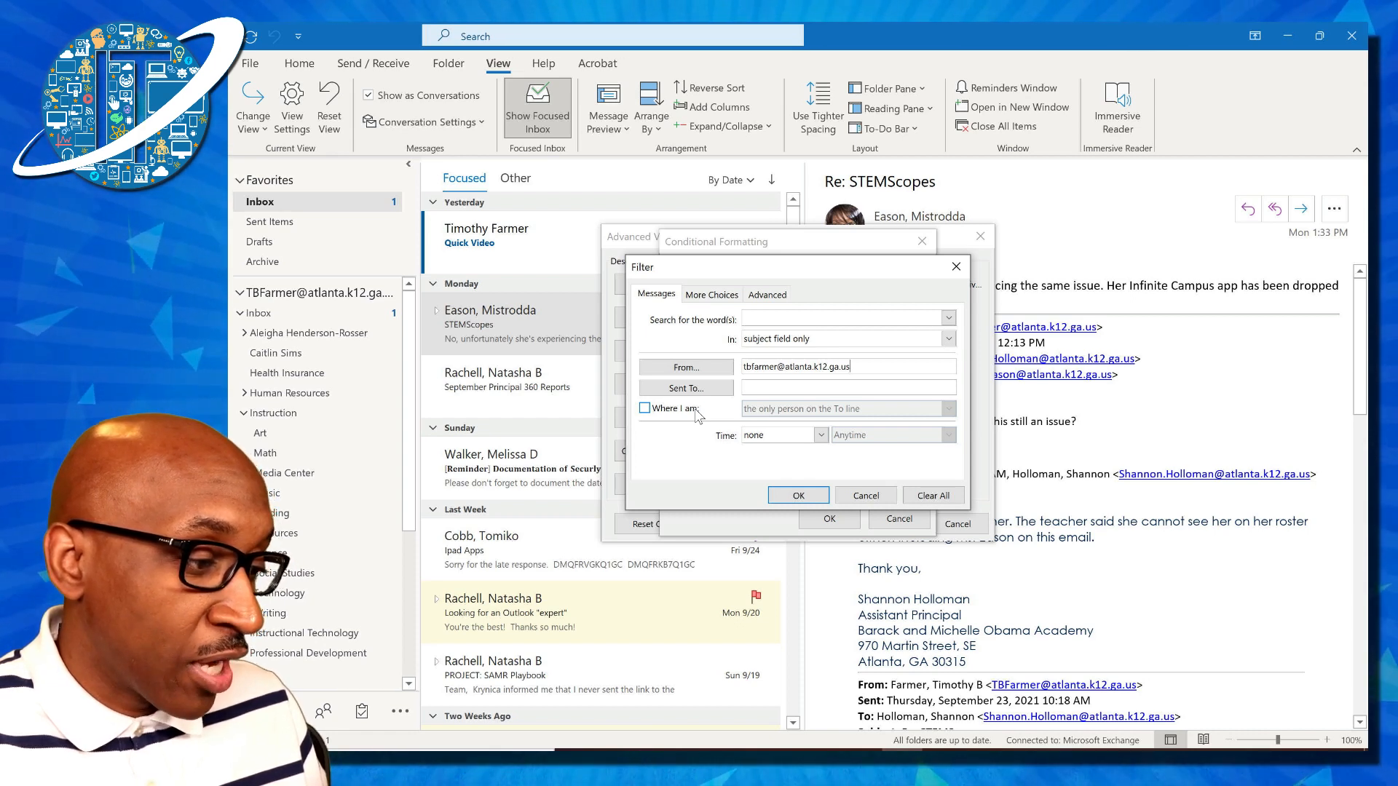
Leave the 'Where I am' recipient option unchecked and confirm the sender condition
left_click(645, 409)
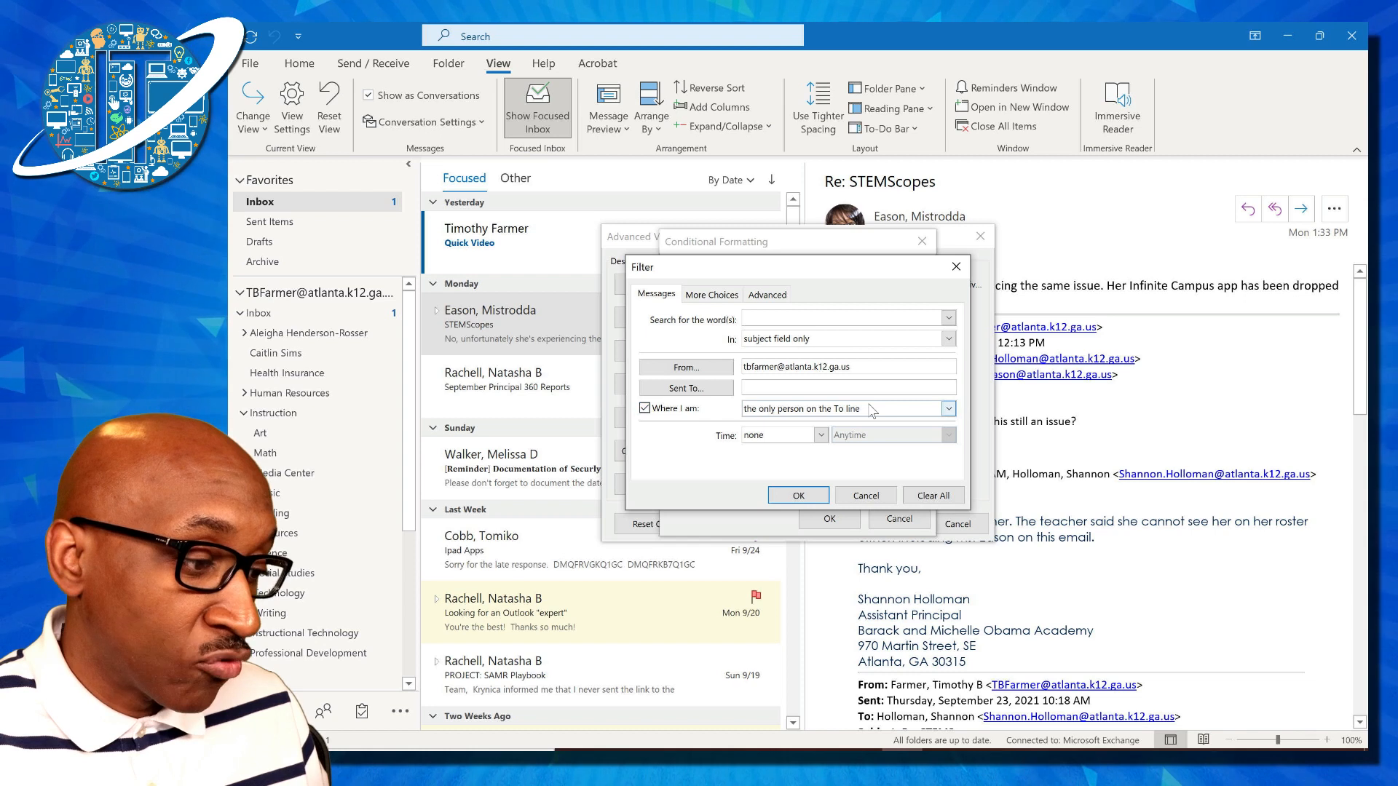
left_click(949, 409)
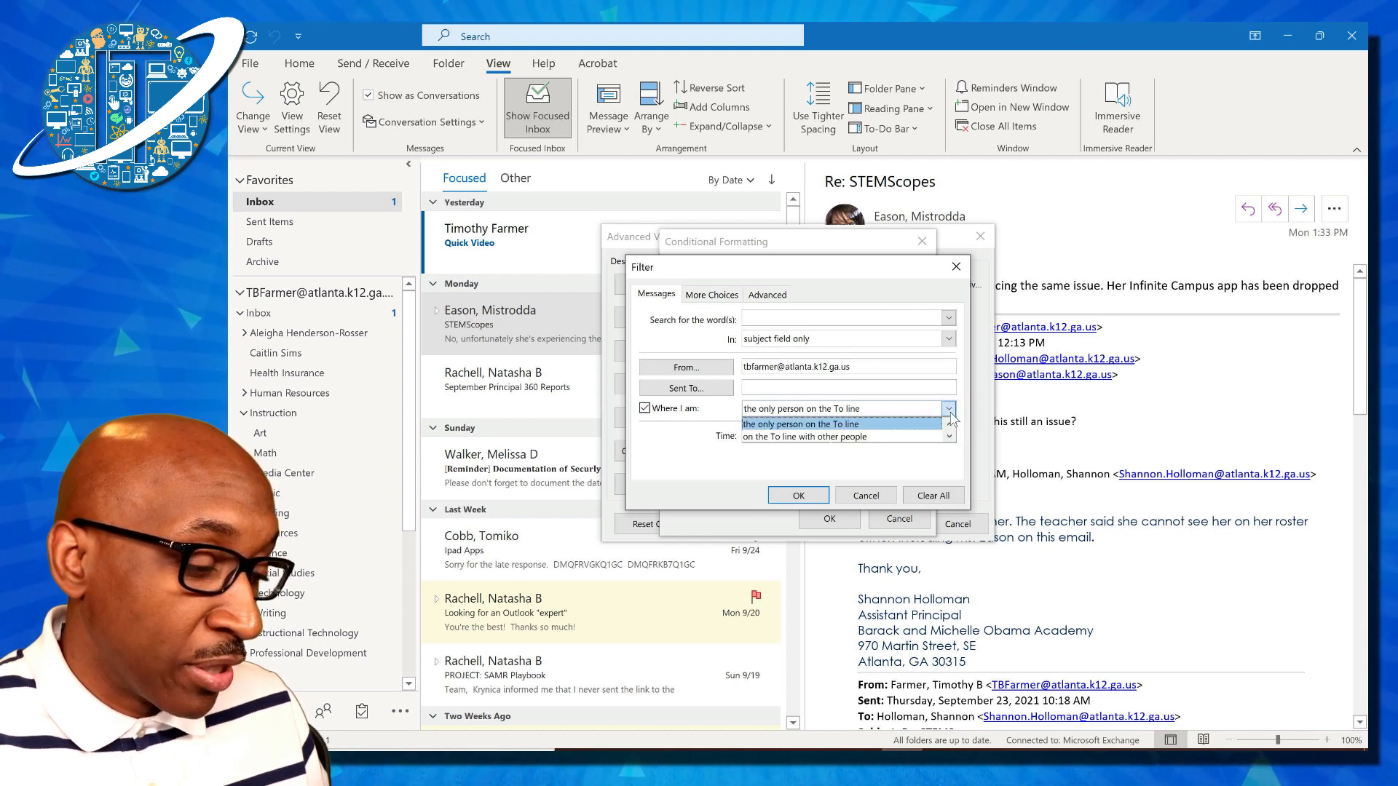
left_click(949, 437)
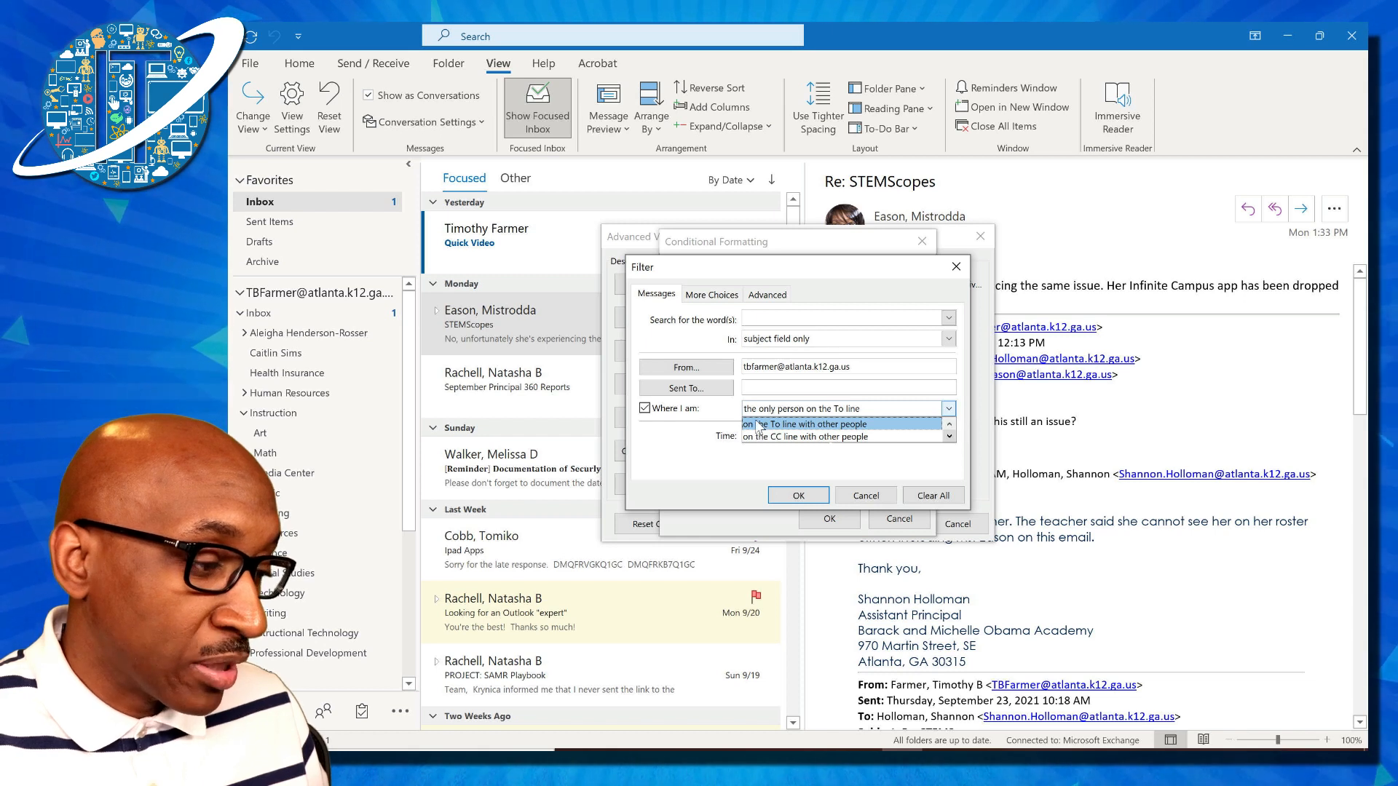
left_click(674, 447)
left_click(645, 411)
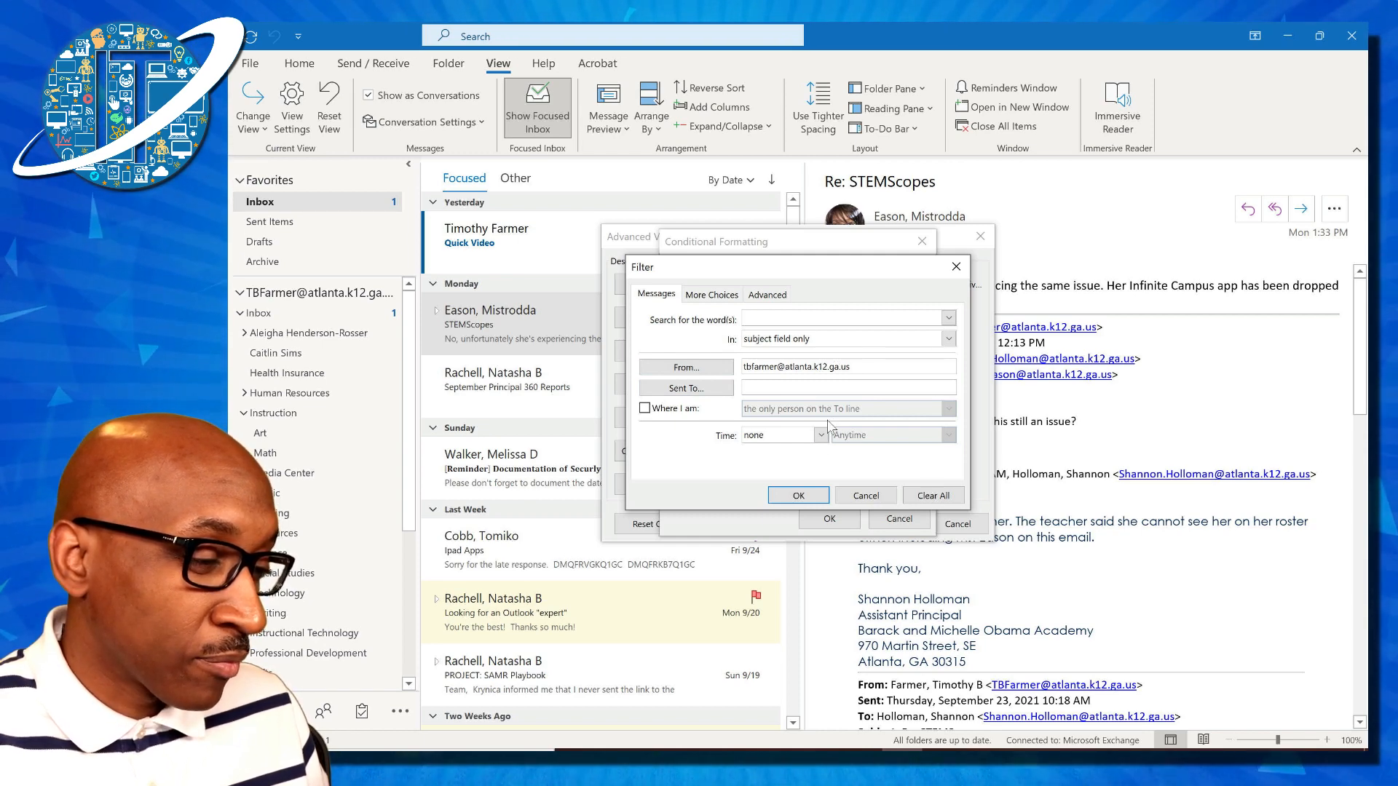
left_click(799, 496)
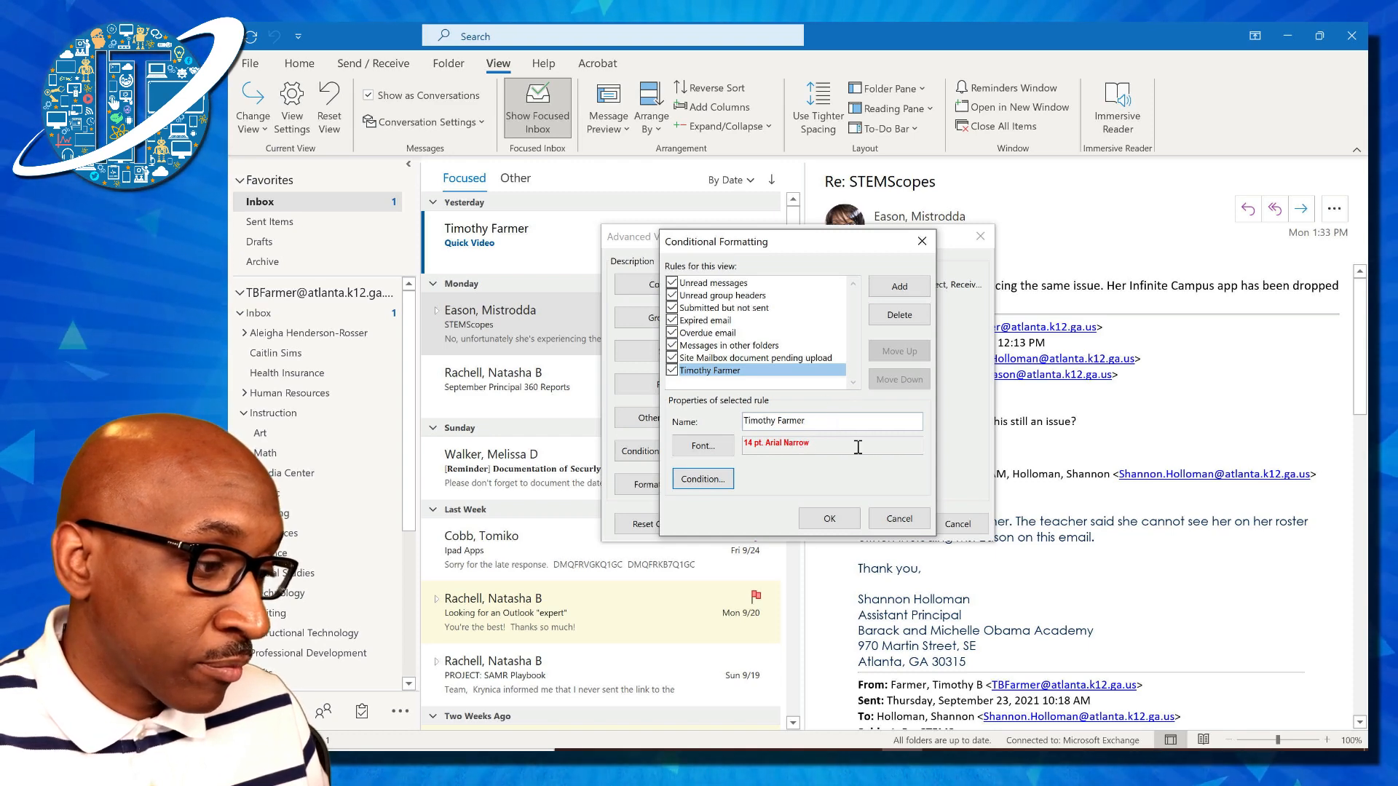
Close Conditional Formatting and Advanced View Settings with OK, then open the Quick Video message
left_click(832, 520)
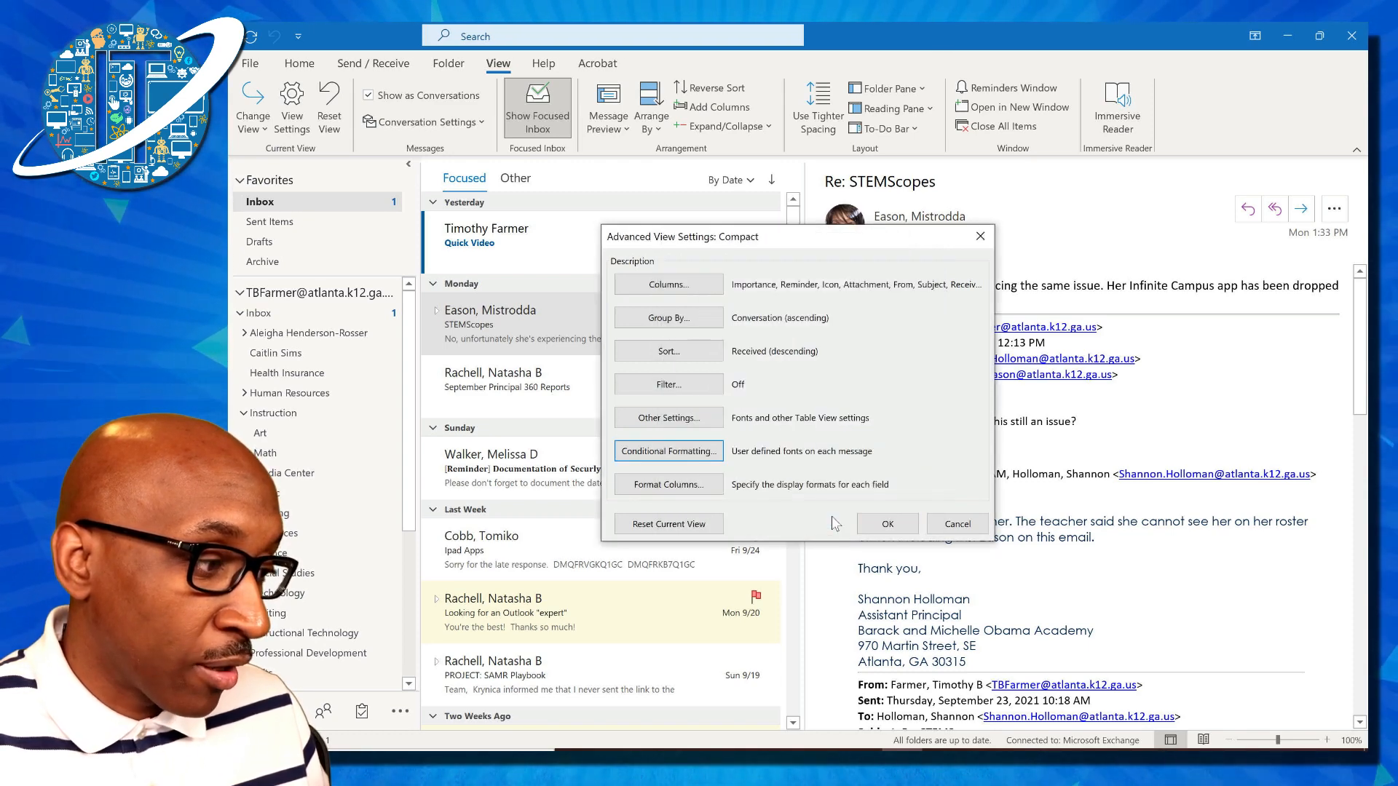
left_click(889, 523)
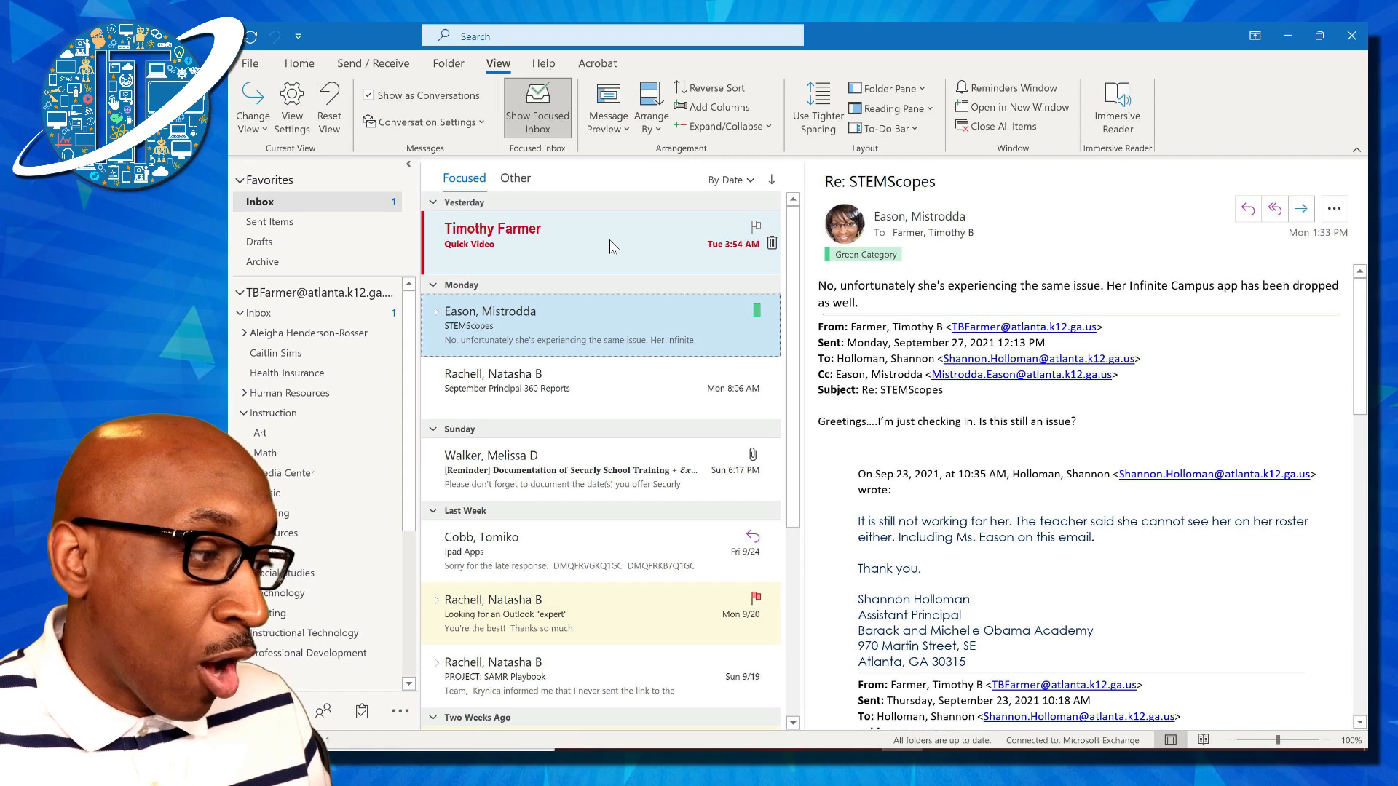
left_click(612, 246)
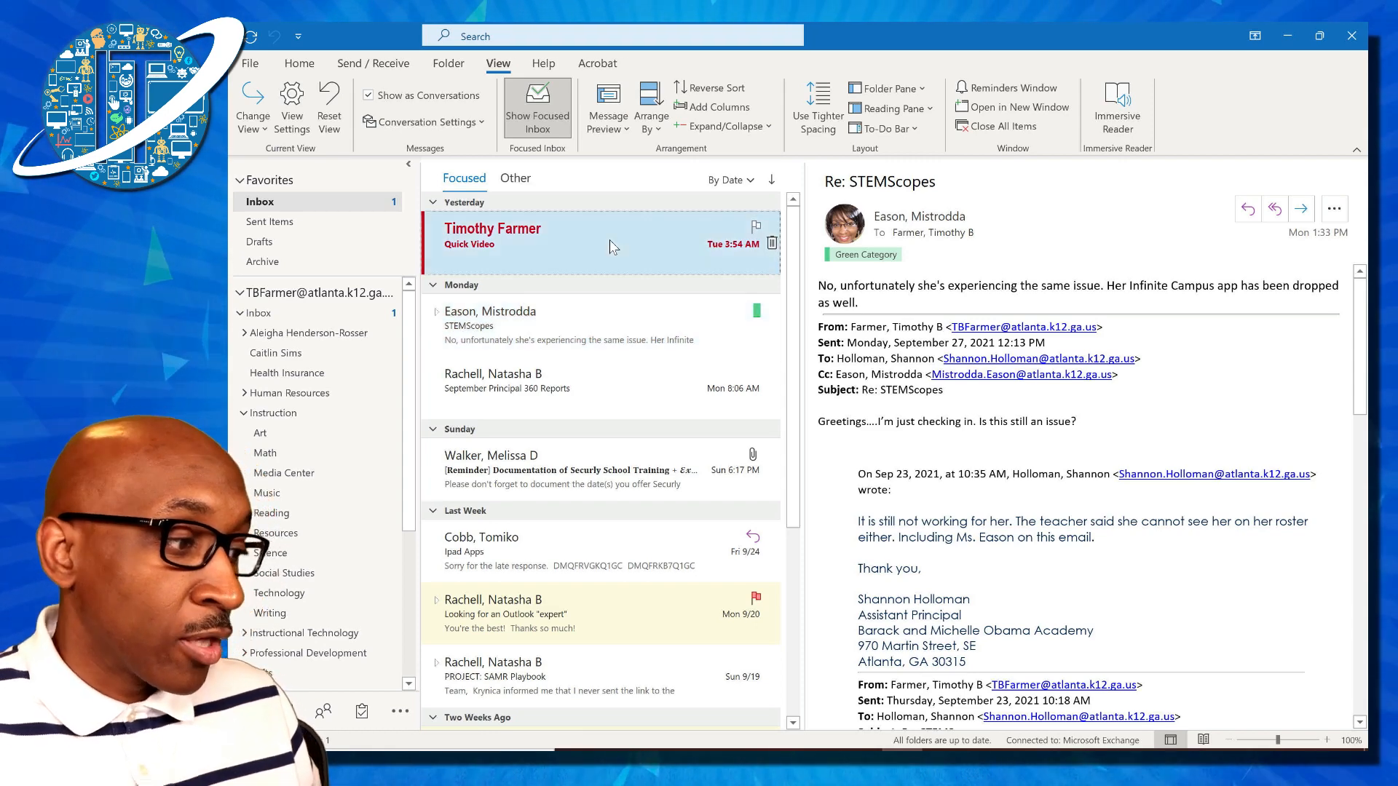